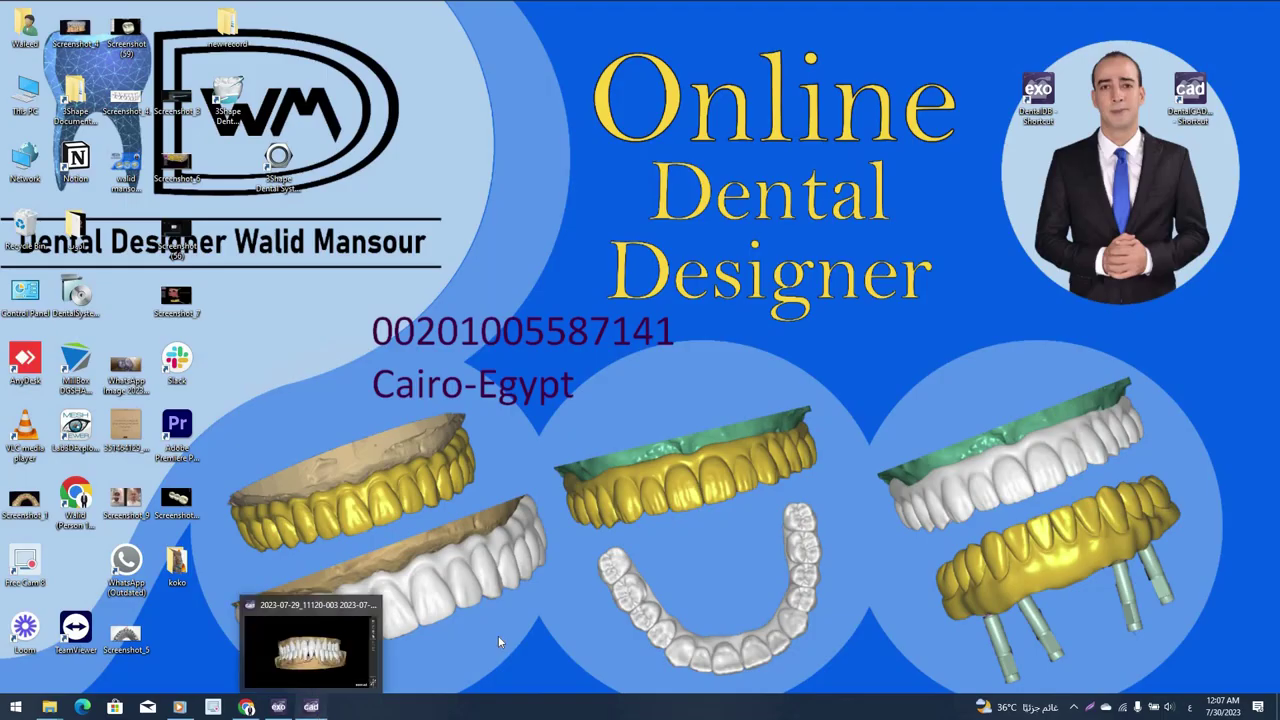
Restore the design window, orbit the jaws and bring up the design tools list for Anatomic Reduction
click(311, 707)
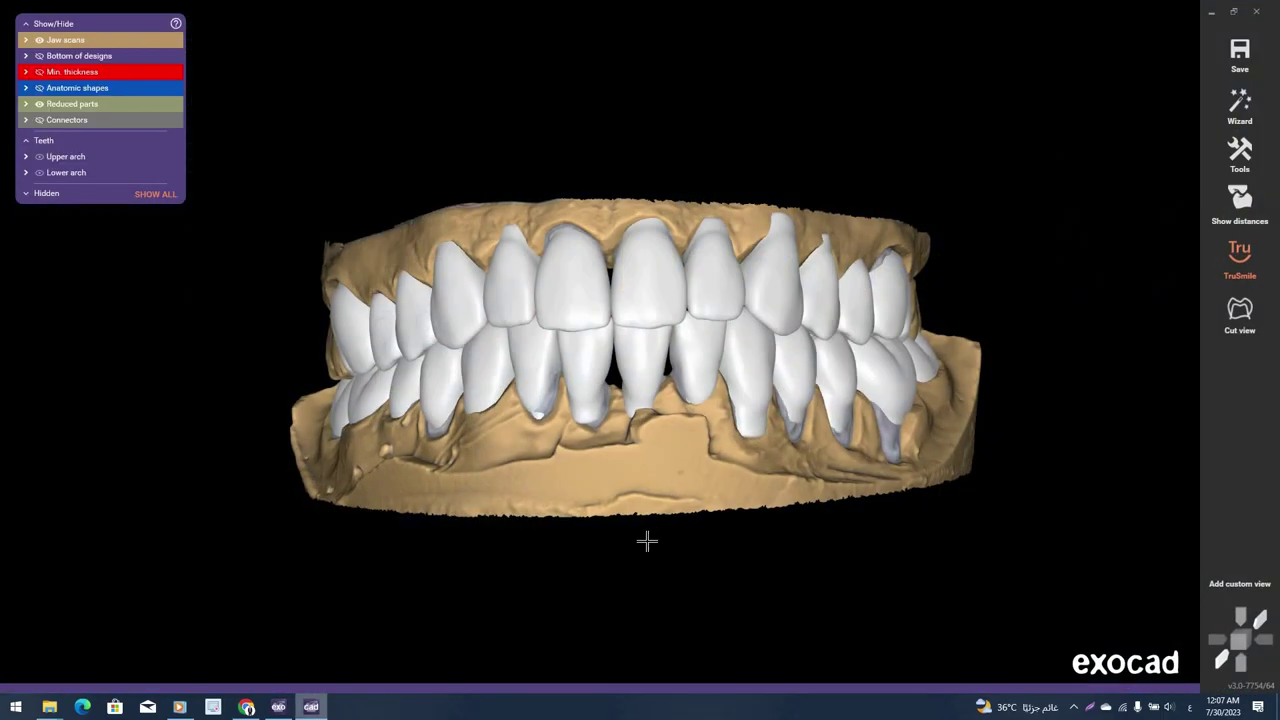
mouse_move(647, 541)
right_down()
mouse_move(458, 543)
mouse_move(648, 597)
mouse_move(743, 594)
mouse_move(669, 591)
mouse_move(1002, 94)
right_up()
right_click(1002, 94)
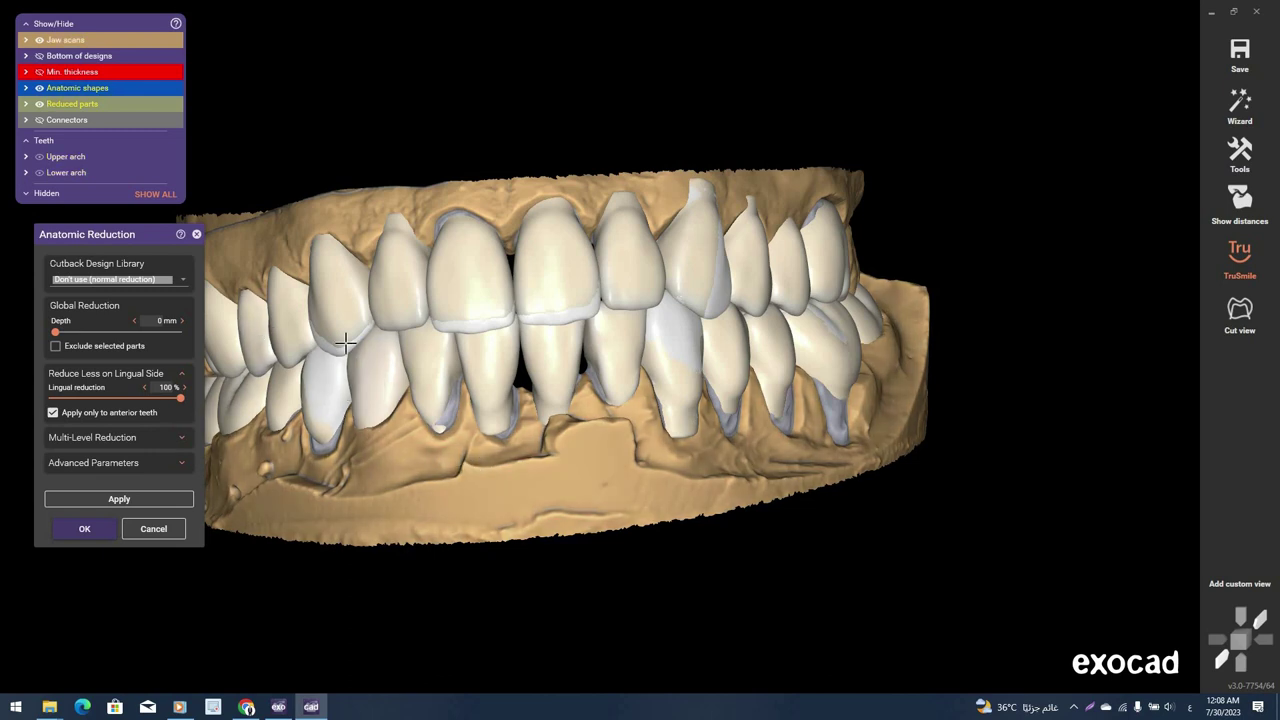
scroll(43, 90, down, 4)
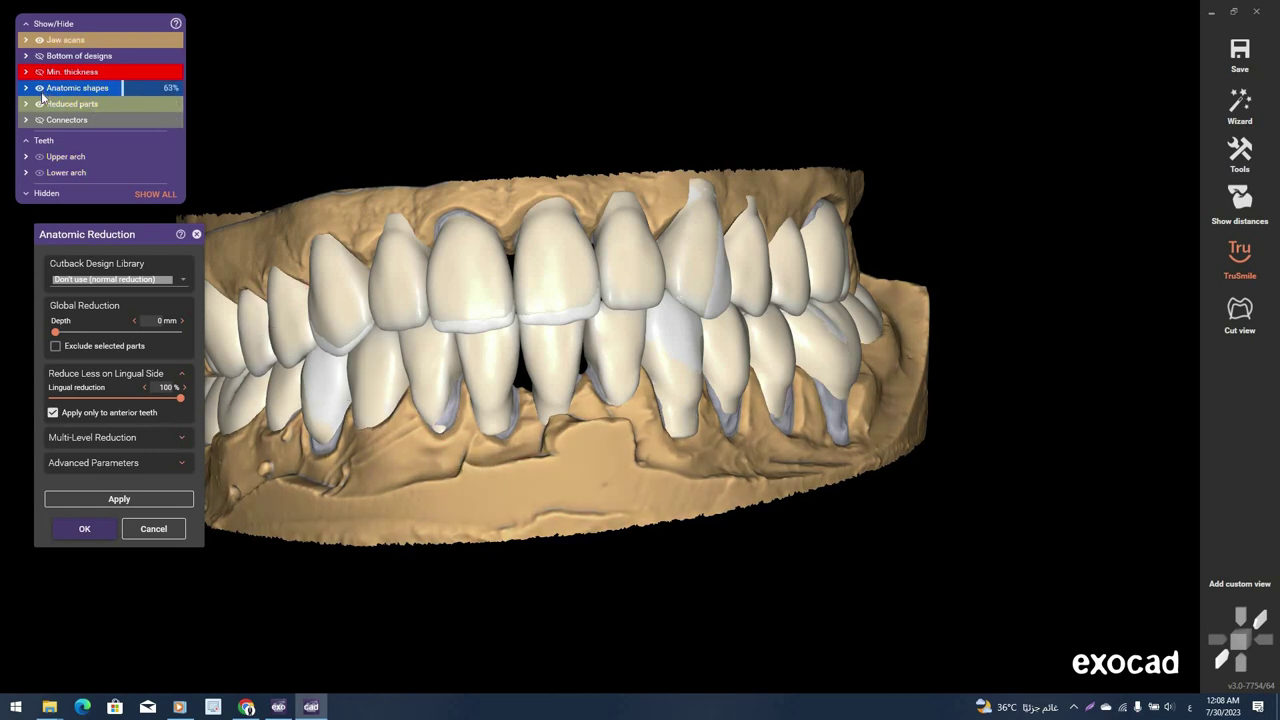
mouse_move(571, 248)
right_down()
mouse_move(714, 328)
mouse_move(649, 400)
right_up()
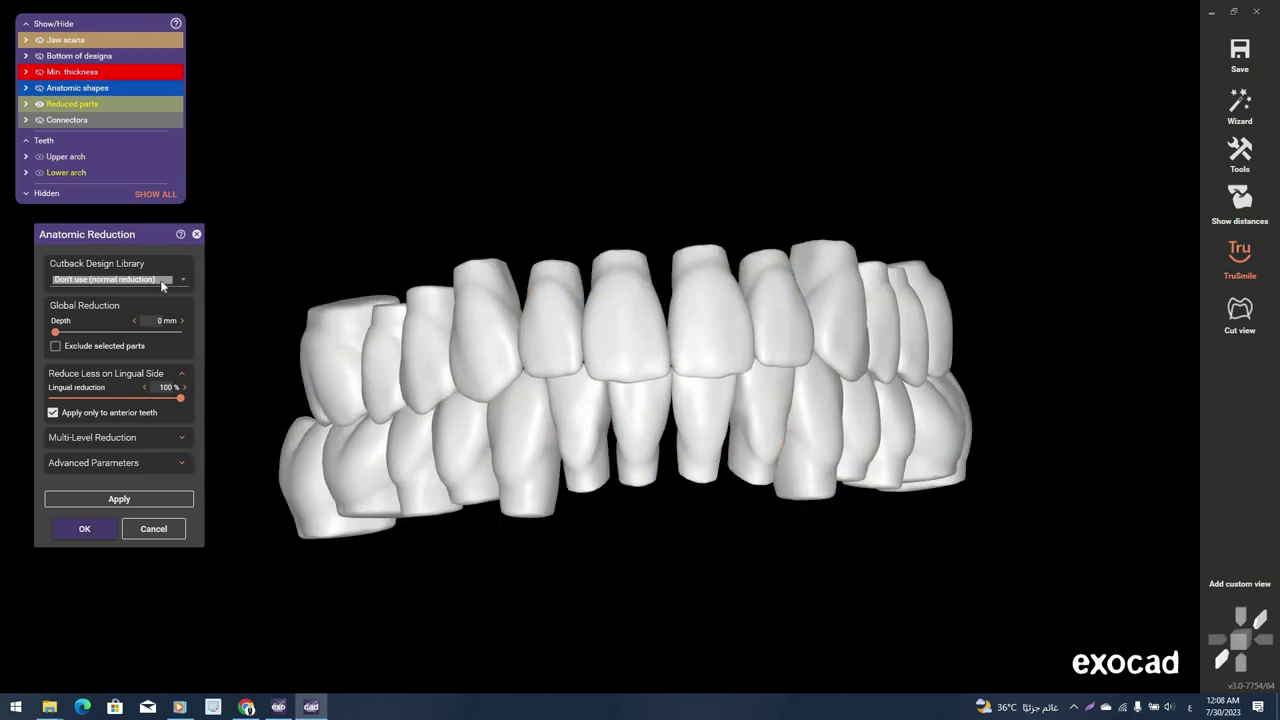
Try the facial-ridges cutback library with anatomic shapes hidden, viewing the jaws from the side
click(168, 281)
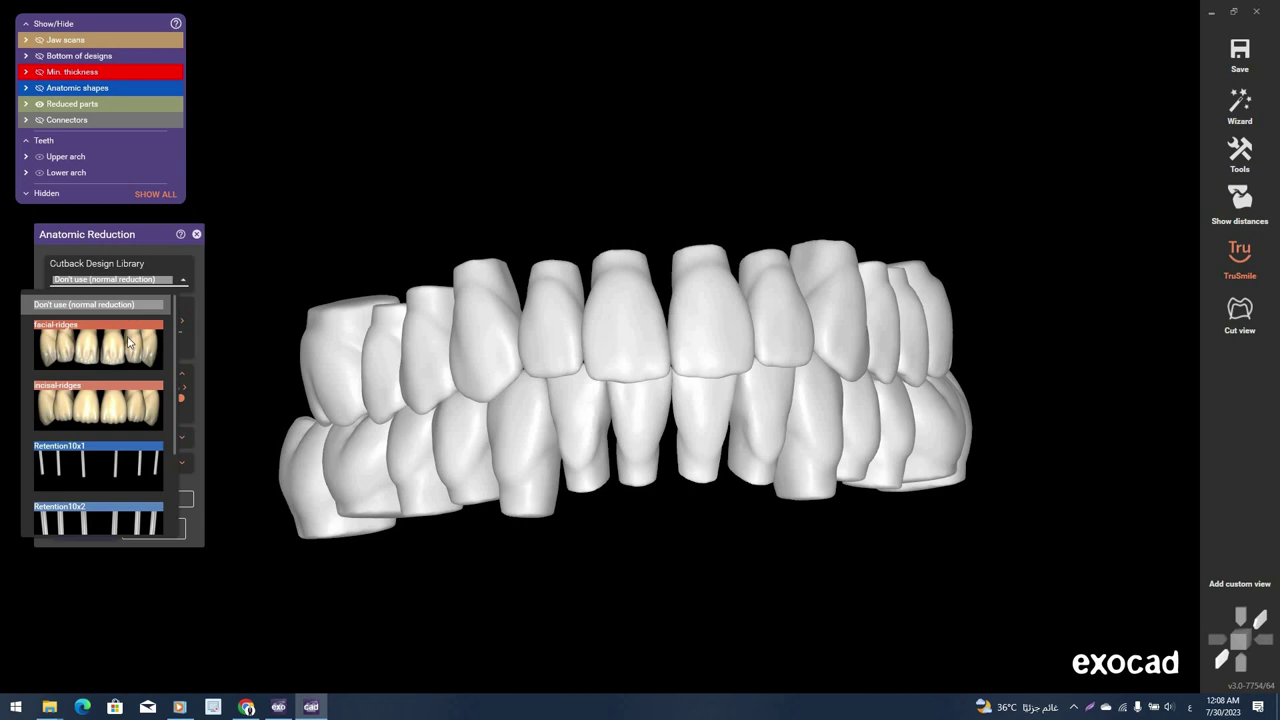
click(127, 346)
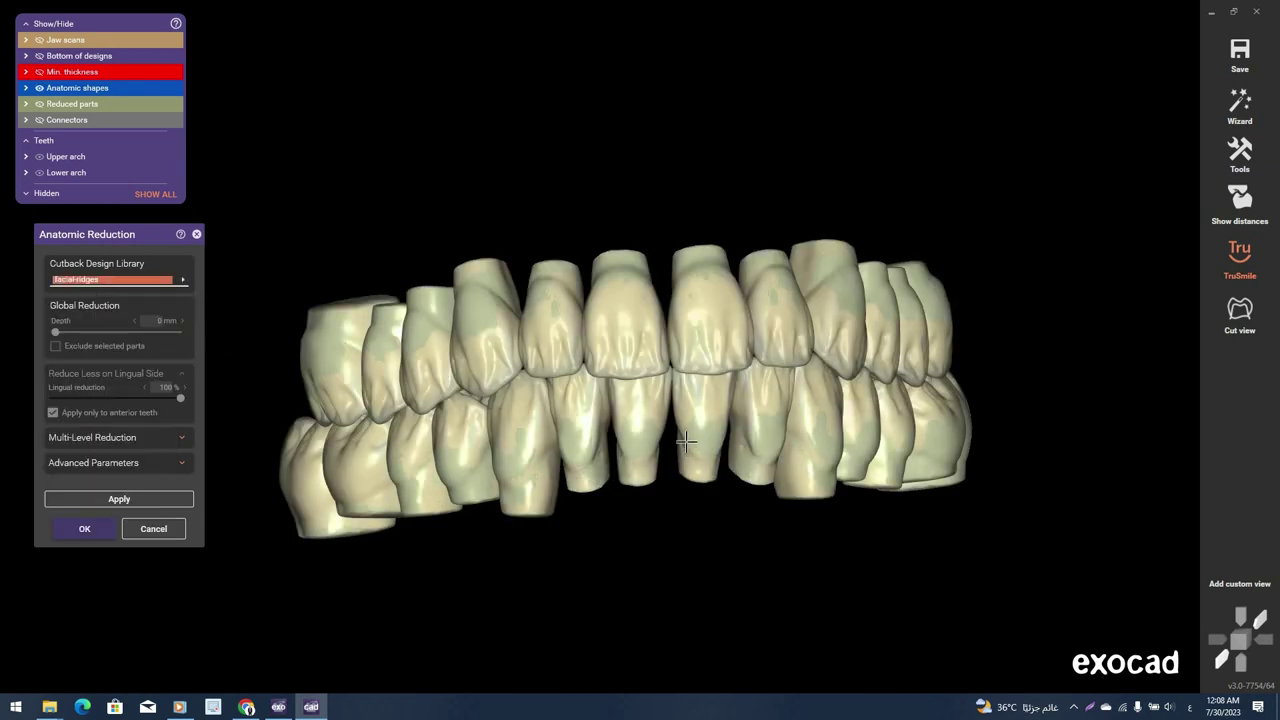
click(39, 103)
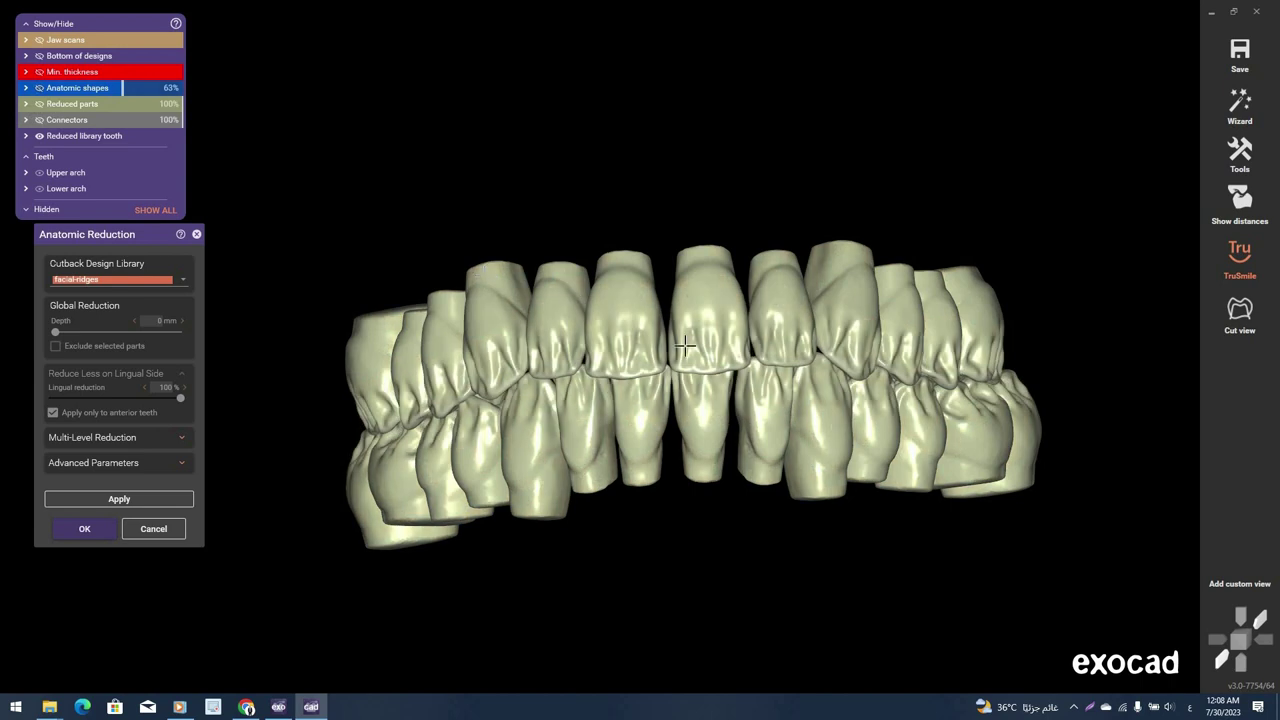
mouse_move(687, 349)
right_down()
mouse_move(790, 495)
mouse_move(813, 503)
mouse_move(789, 528)
mouse_move(740, 534)
mouse_move(686, 571)
mouse_move(155, 322)
right_up()
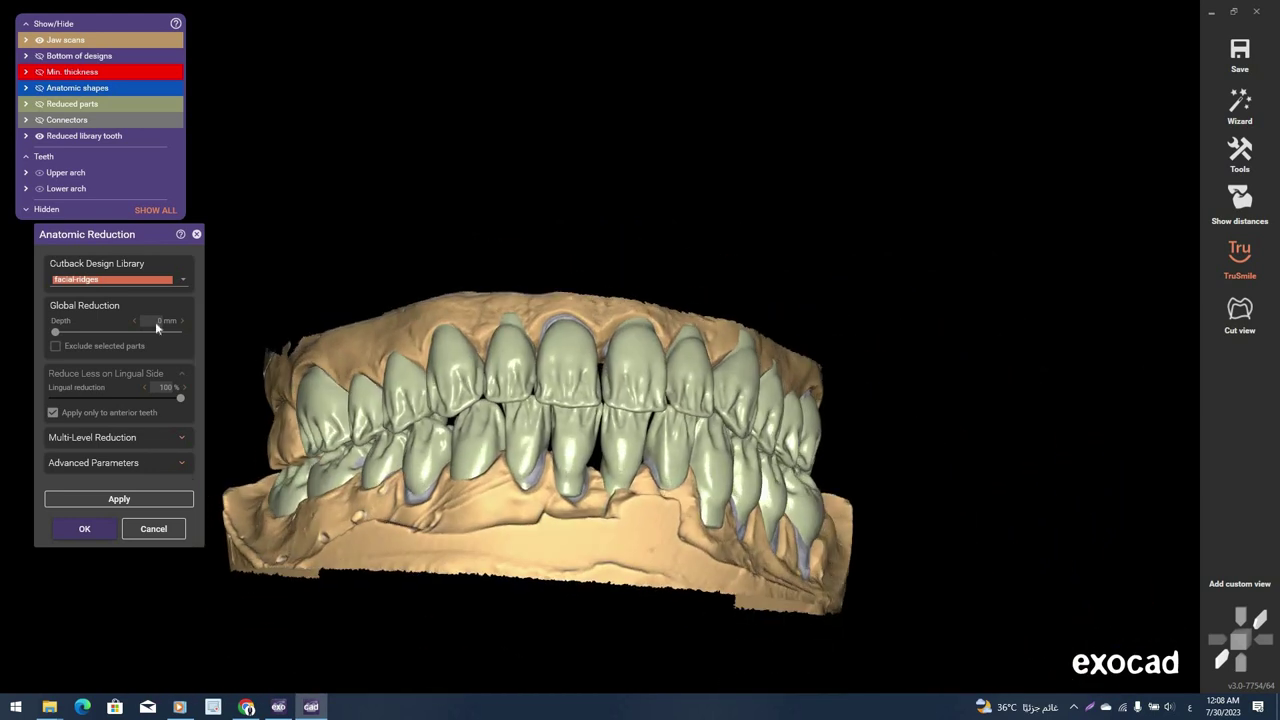
Switch the Cutback Design Library to incisal-ridges and apply it to the crowns
click(152, 285)
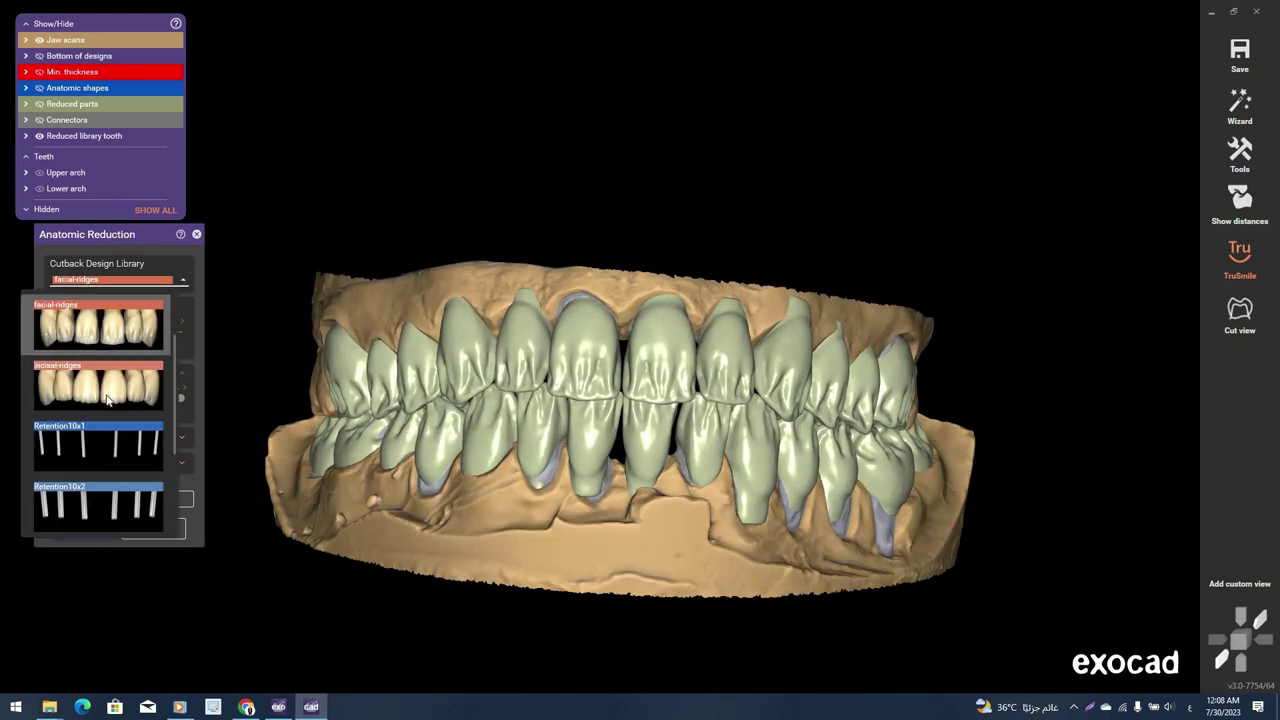
click(108, 399)
click(155, 502)
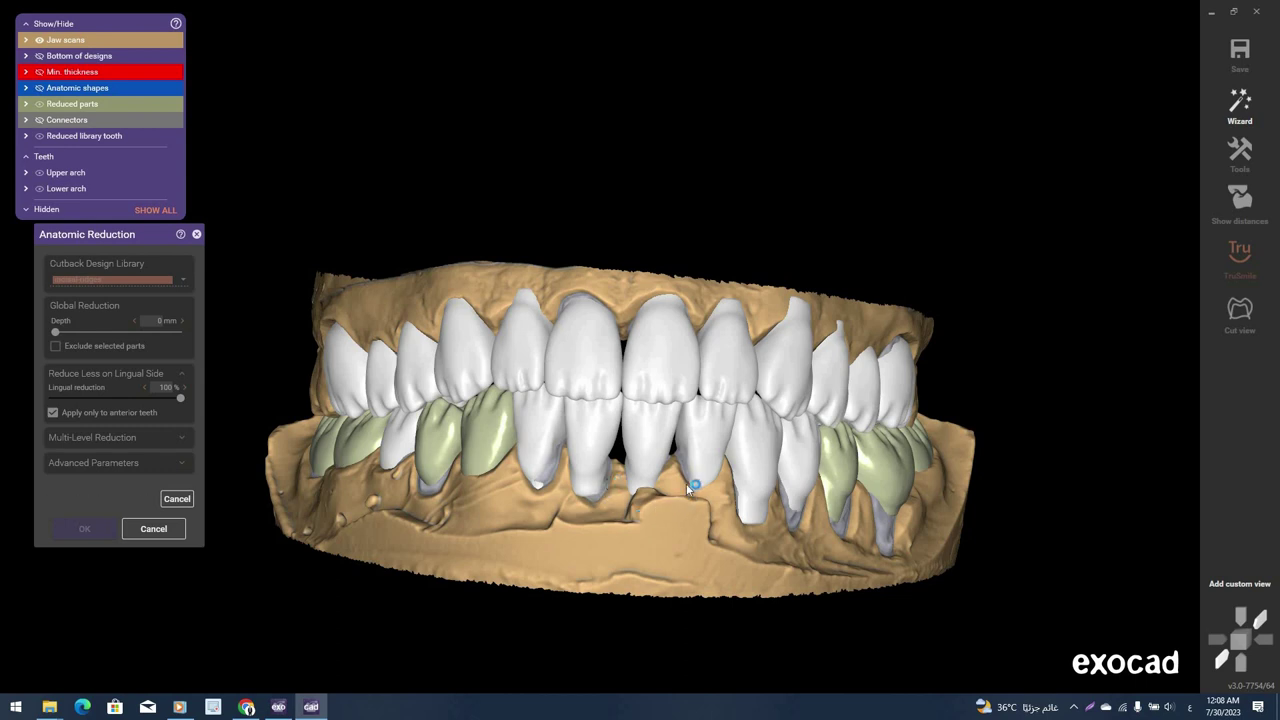
Zoom in, view the model from above and hide the lower arch
scroll(655, 475, up, 1)
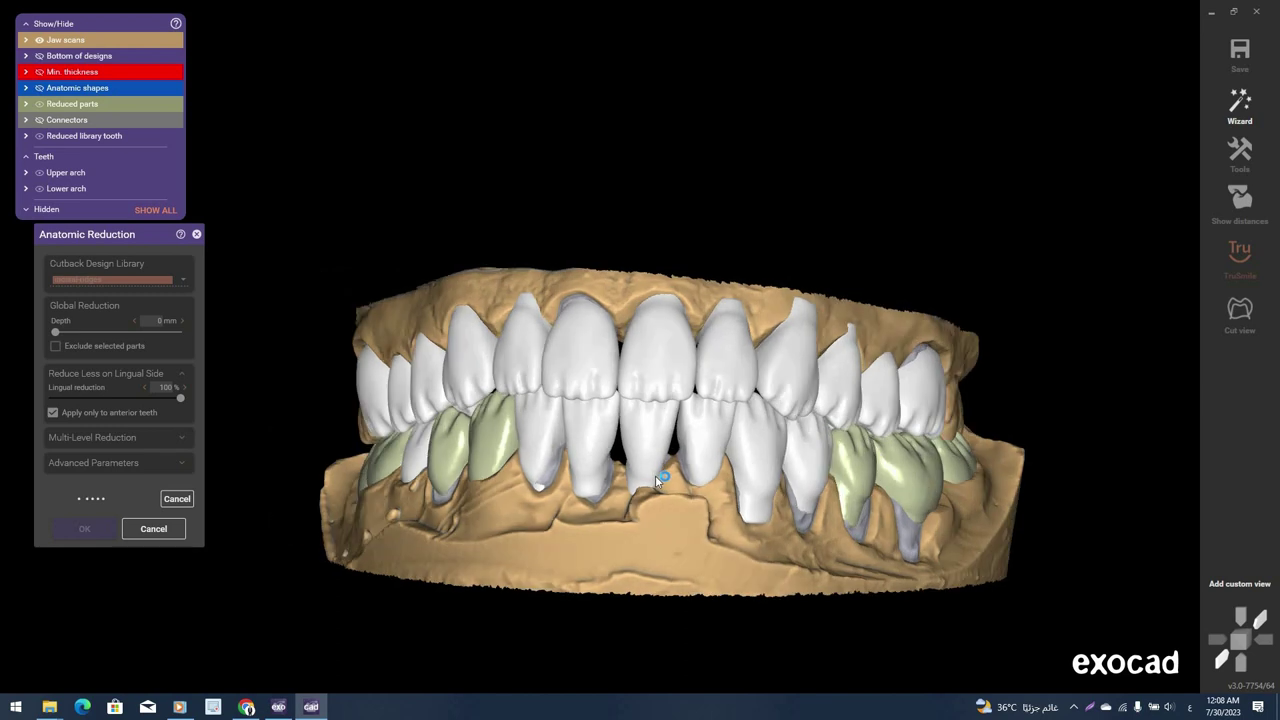
scroll(688, 508, up, 1)
scroll(689, 505, up, 1)
mouse_move(689, 505)
right_down()
mouse_move(510, 485)
mouse_move(614, 472)
mouse_move(915, 478)
mouse_move(926, 489)
mouse_move(91, 198)
right_up()
click(40, 188)
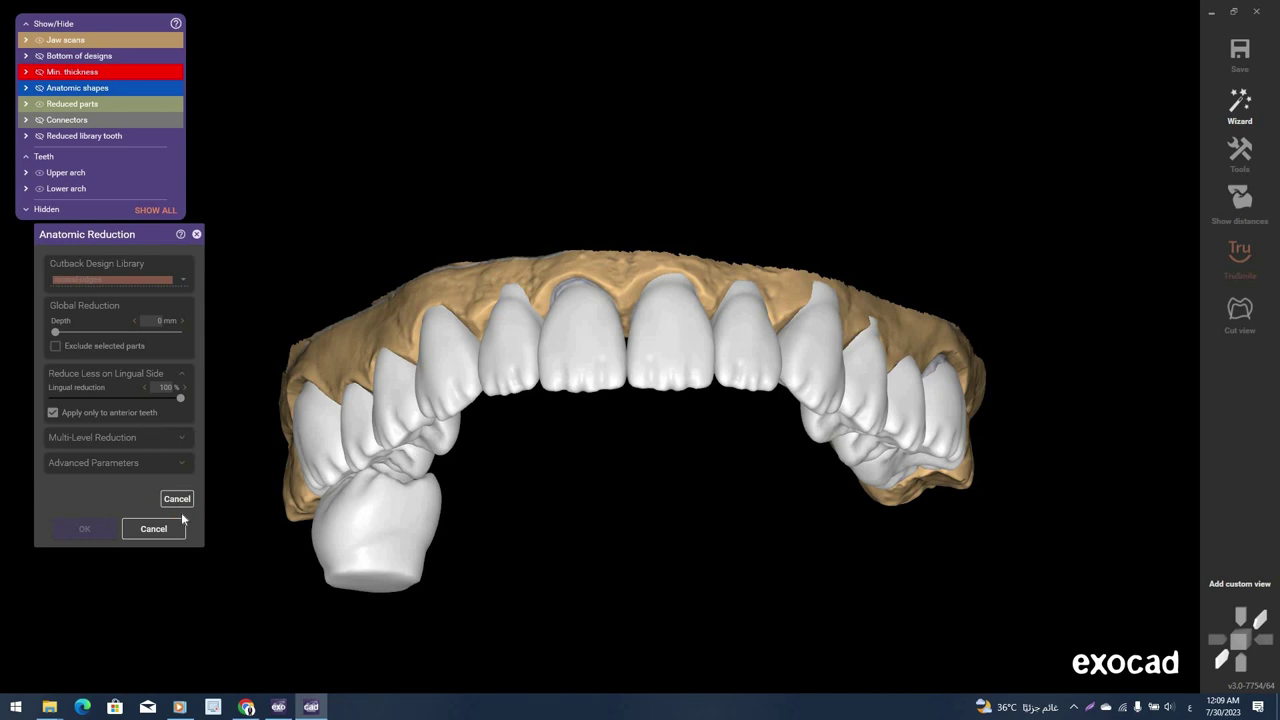
Inspect the upper-arch incisal-ridges reduction from occlusal and frontal angles
mouse_move(669, 443)
right_down()
mouse_move(659, 454)
mouse_move(657, 400)
mouse_move(537, 464)
mouse_move(615, 466)
right_up()
mouse_move(678, 440)
right_down()
mouse_move(651, 500)
mouse_move(787, 675)
mouse_move(631, 369)
mouse_move(859, 446)
right_up()
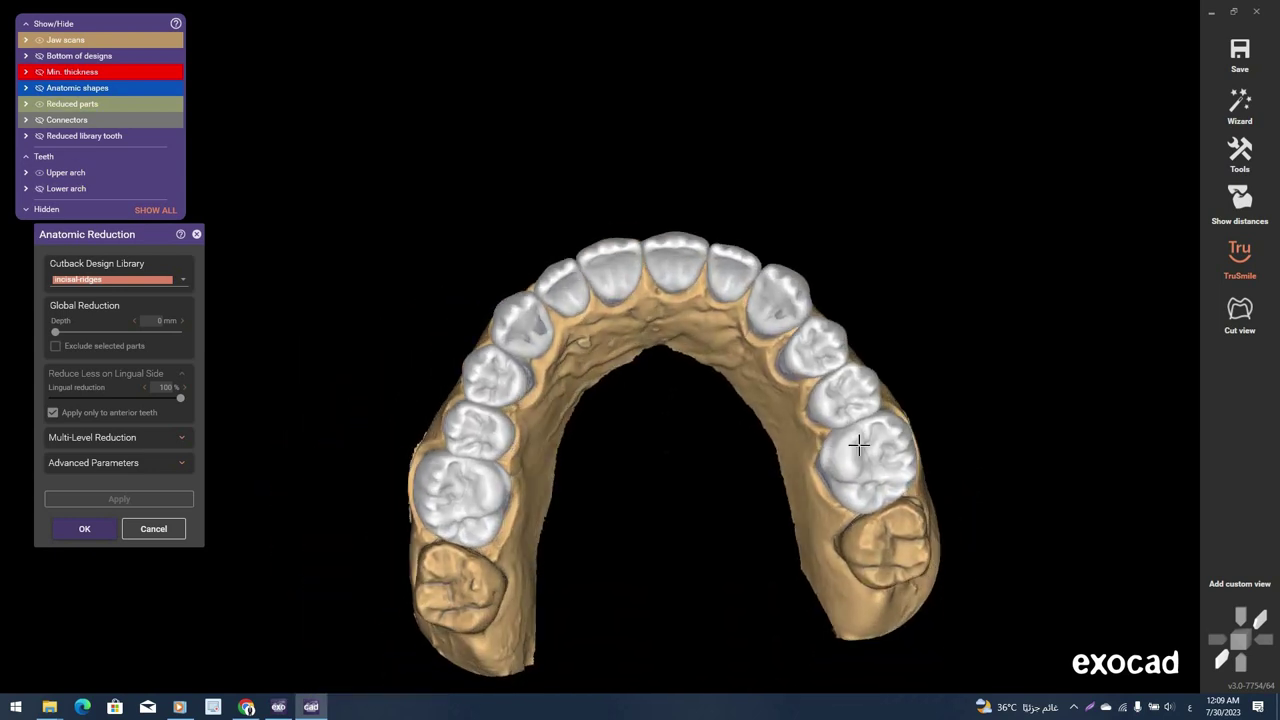
scroll(859, 446, up, 2)
scroll(900, 470, up, 3)
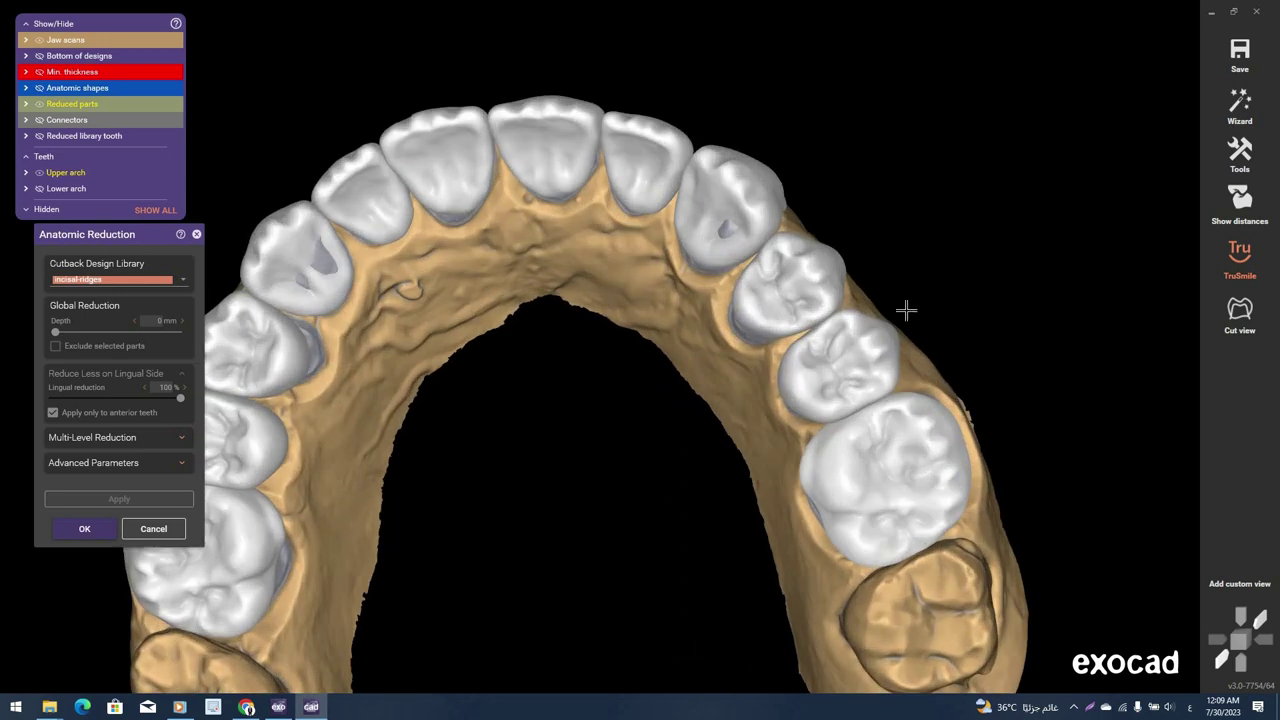
scroll(697, 474, down, 3)
mouse_move(697, 474)
right_down()
mouse_move(623, 386)
mouse_move(634, 517)
mouse_move(651, 514)
mouse_move(600, 457)
mouse_move(620, 383)
mouse_move(629, 480)
mouse_move(325, 405)
right_up()
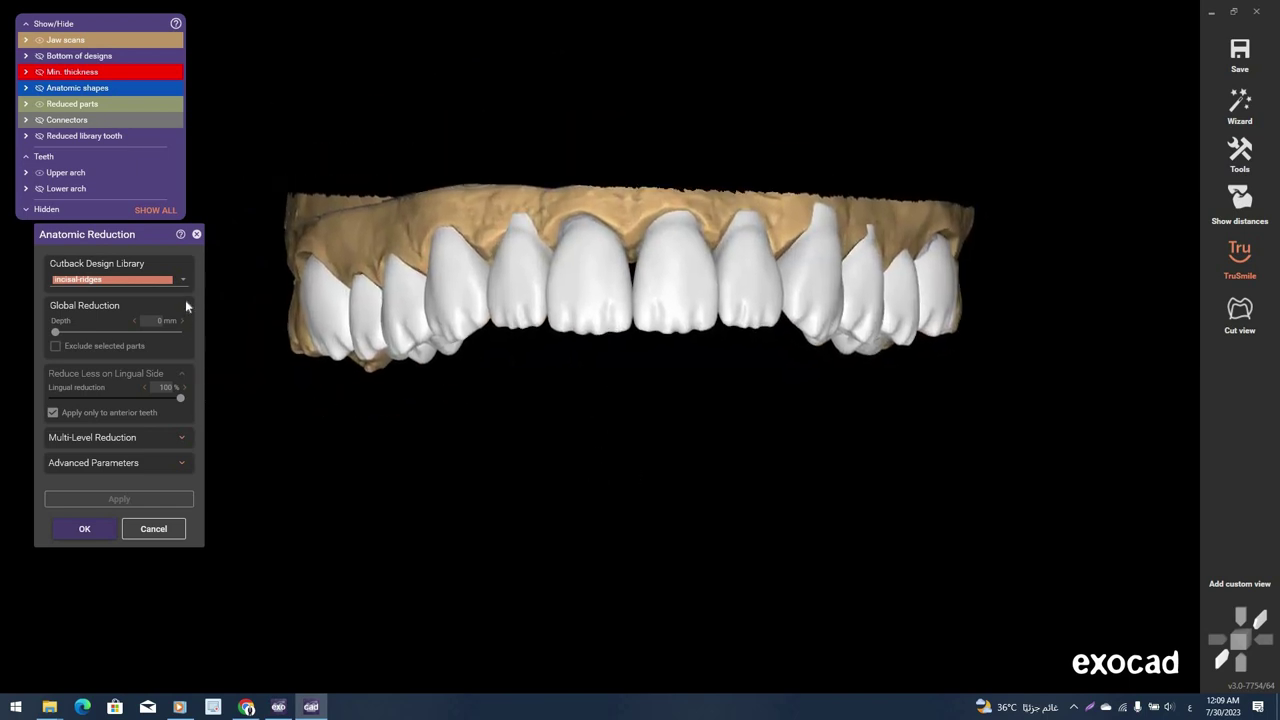
Preview the thimble cutback library with anatomic shapes at 63% transparency, then reselect a ridges library
click(157, 284)
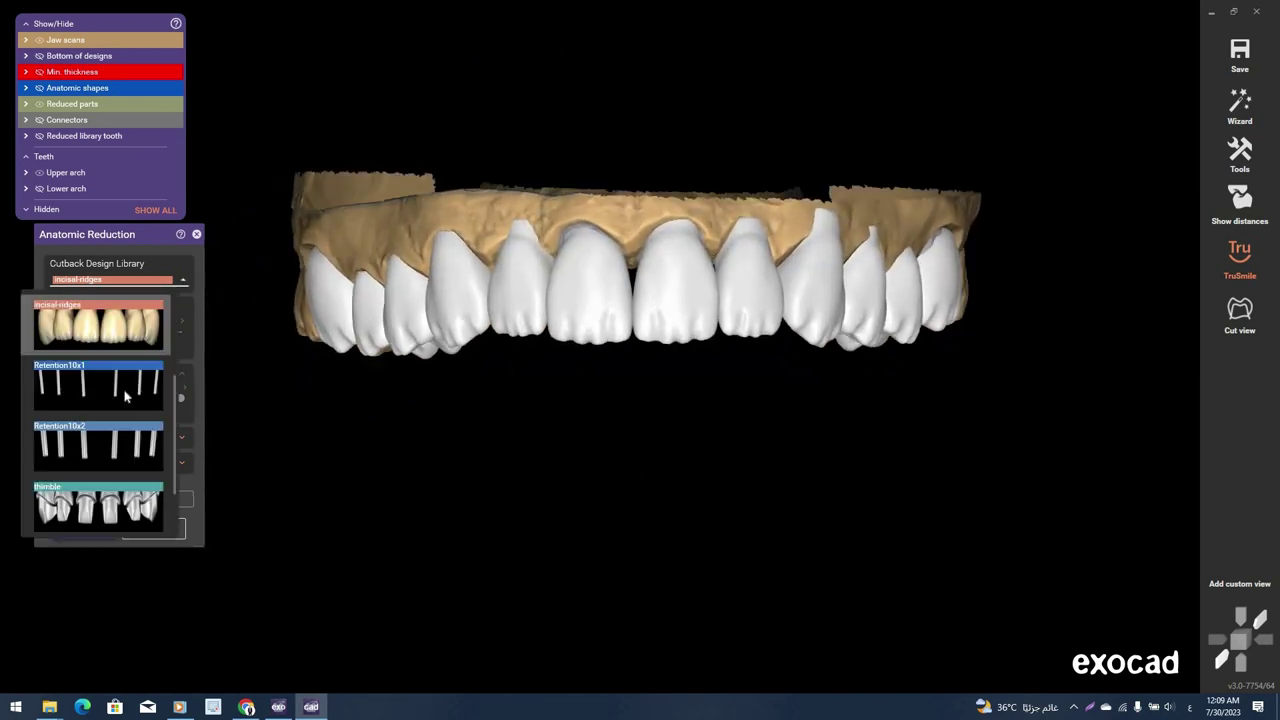
scroll(110, 500, down, 1)
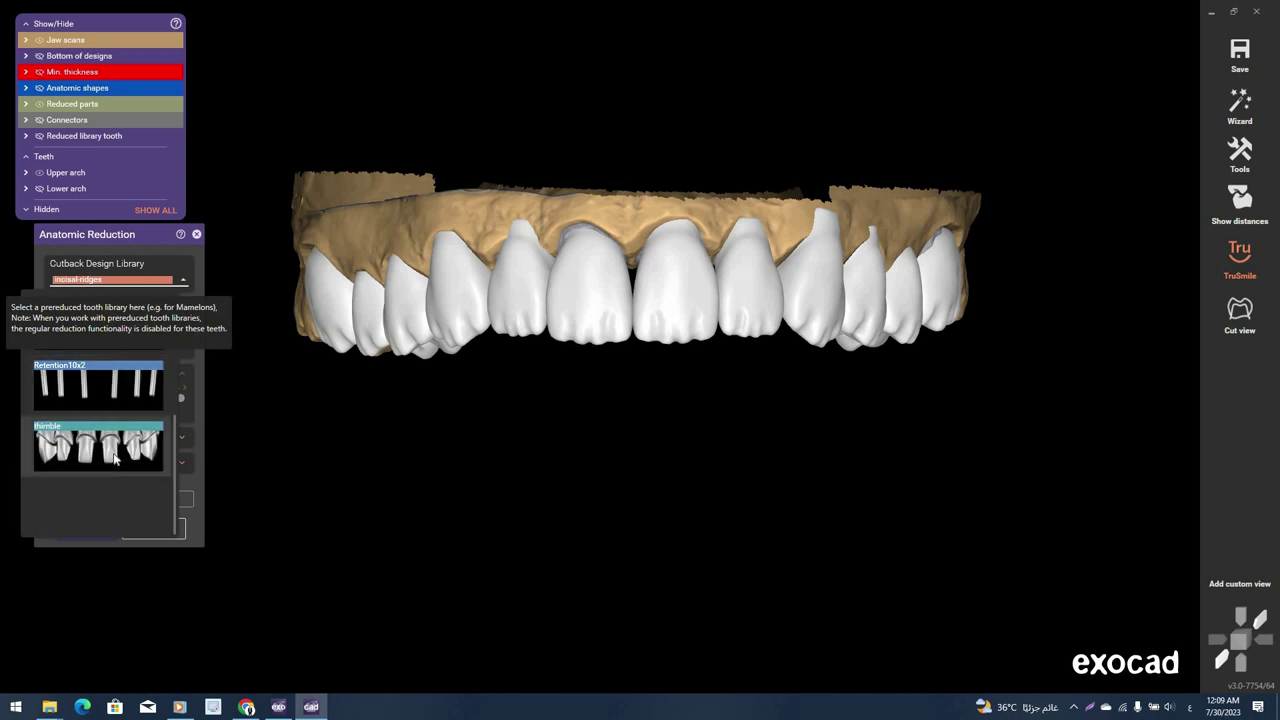
click(116, 457)
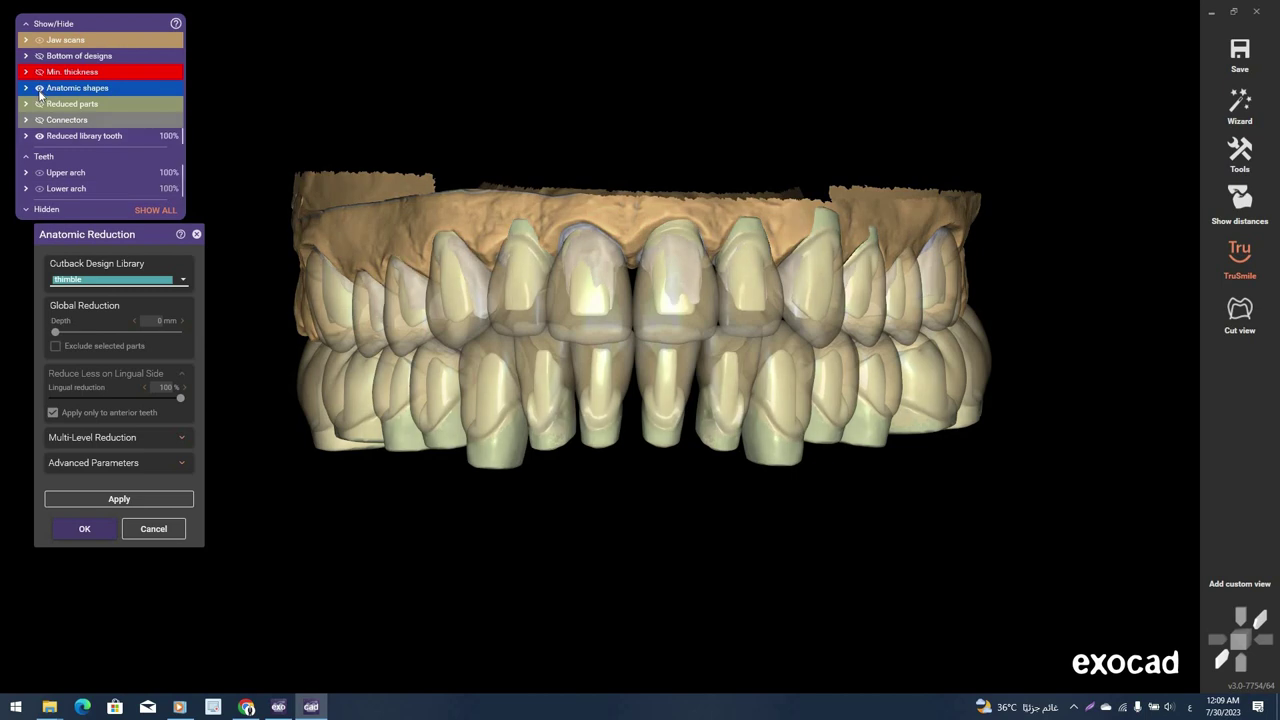
drag(40, 88, 166, 133)
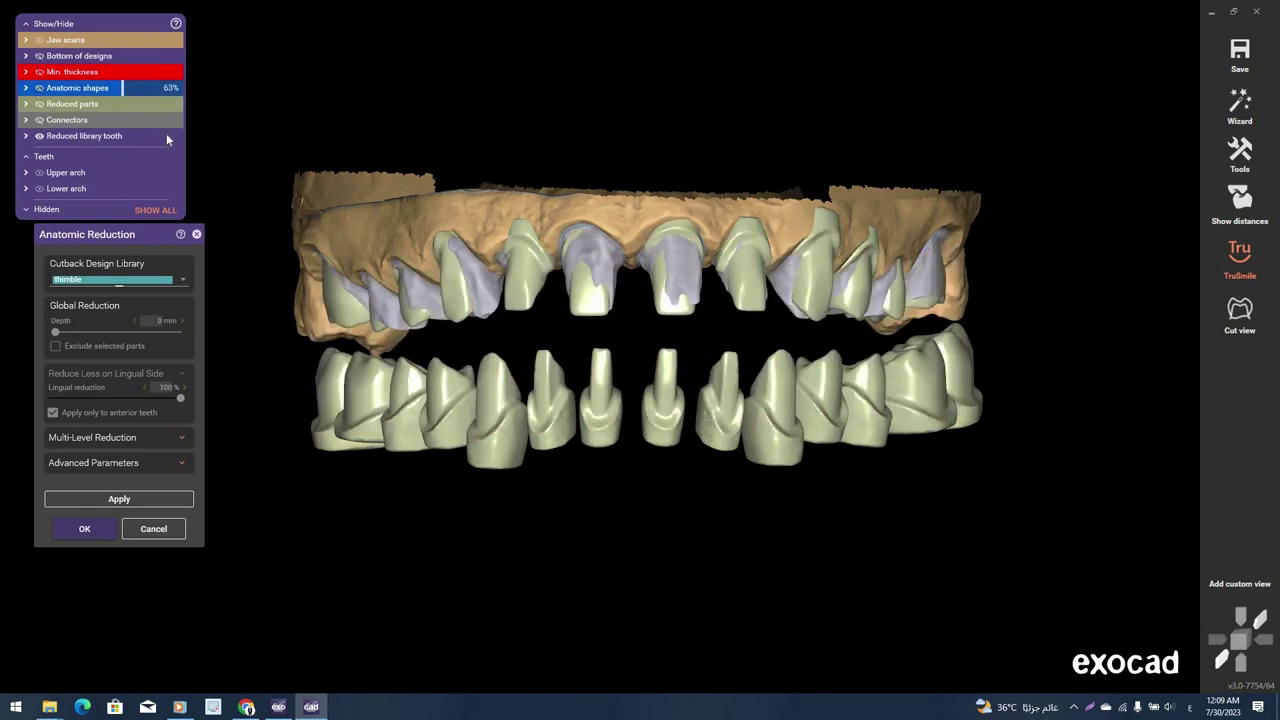
right_drag(466, 288, 606, 330)
scroll(608, 326, up, 3)
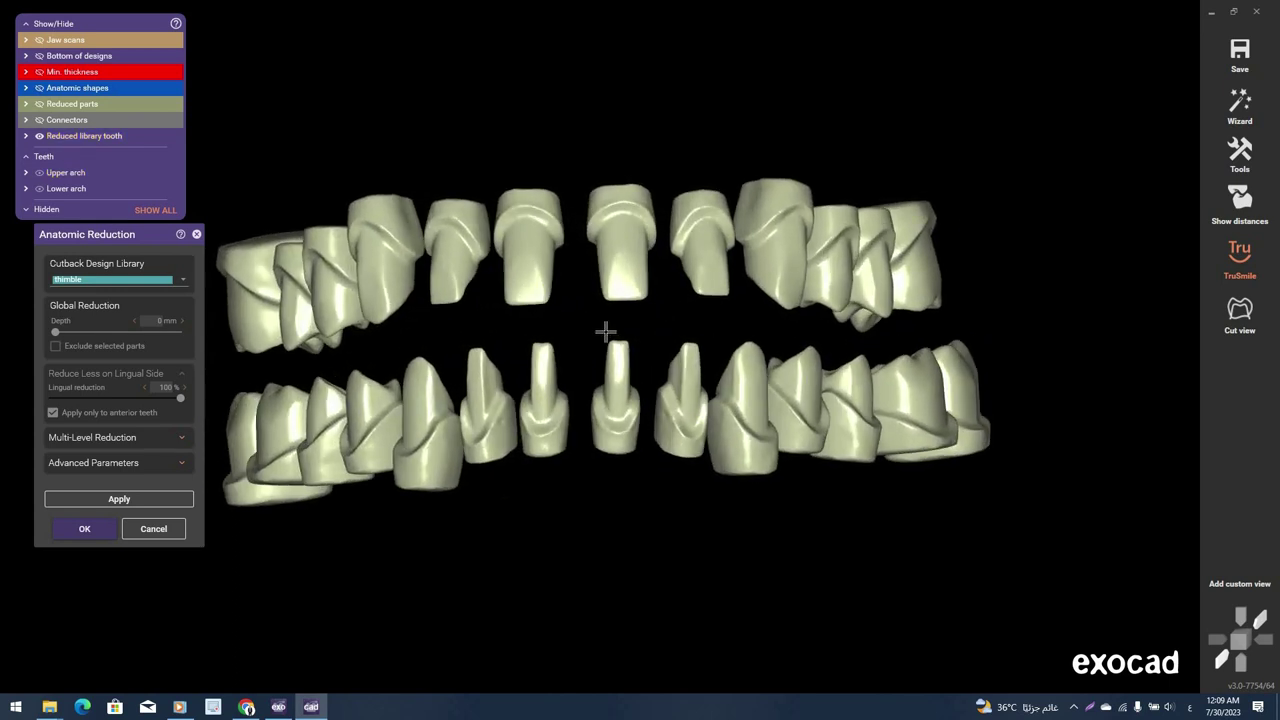
click(118, 280)
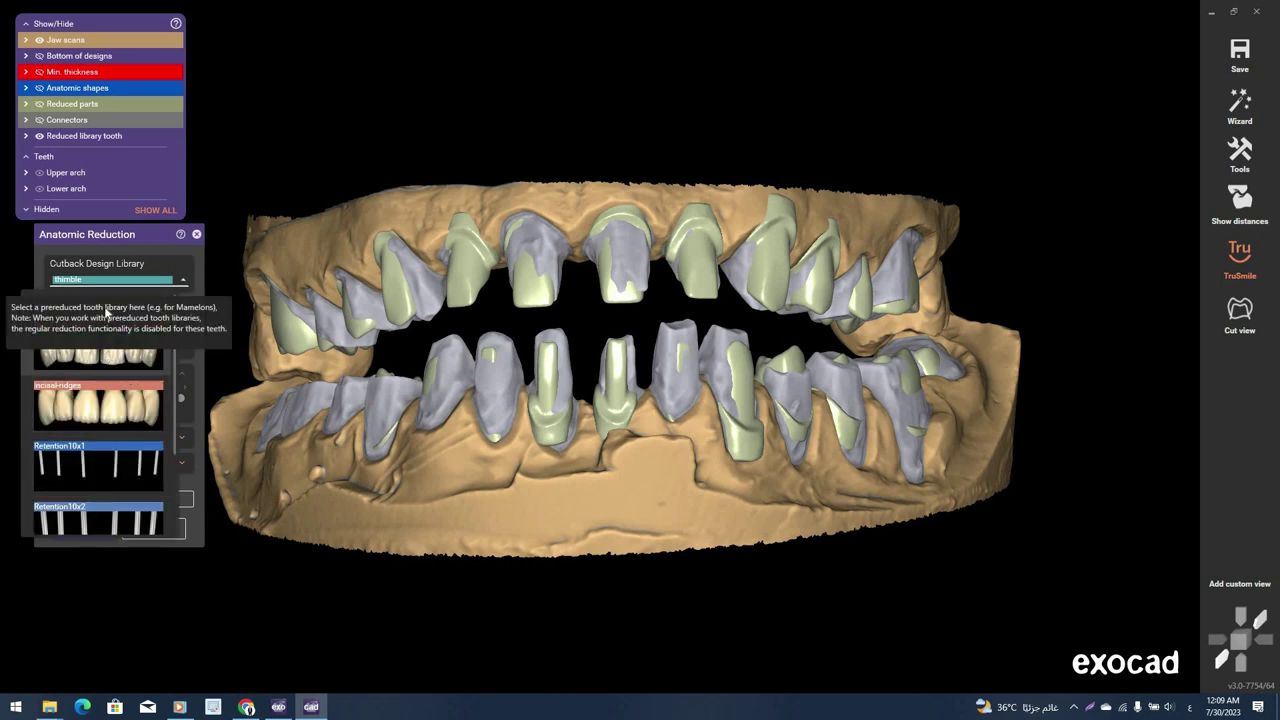
click(116, 285)
Set the Cutback Design Library to 'Don't use (normal reduction)' with 0.05 mm global depth
click(110, 282)
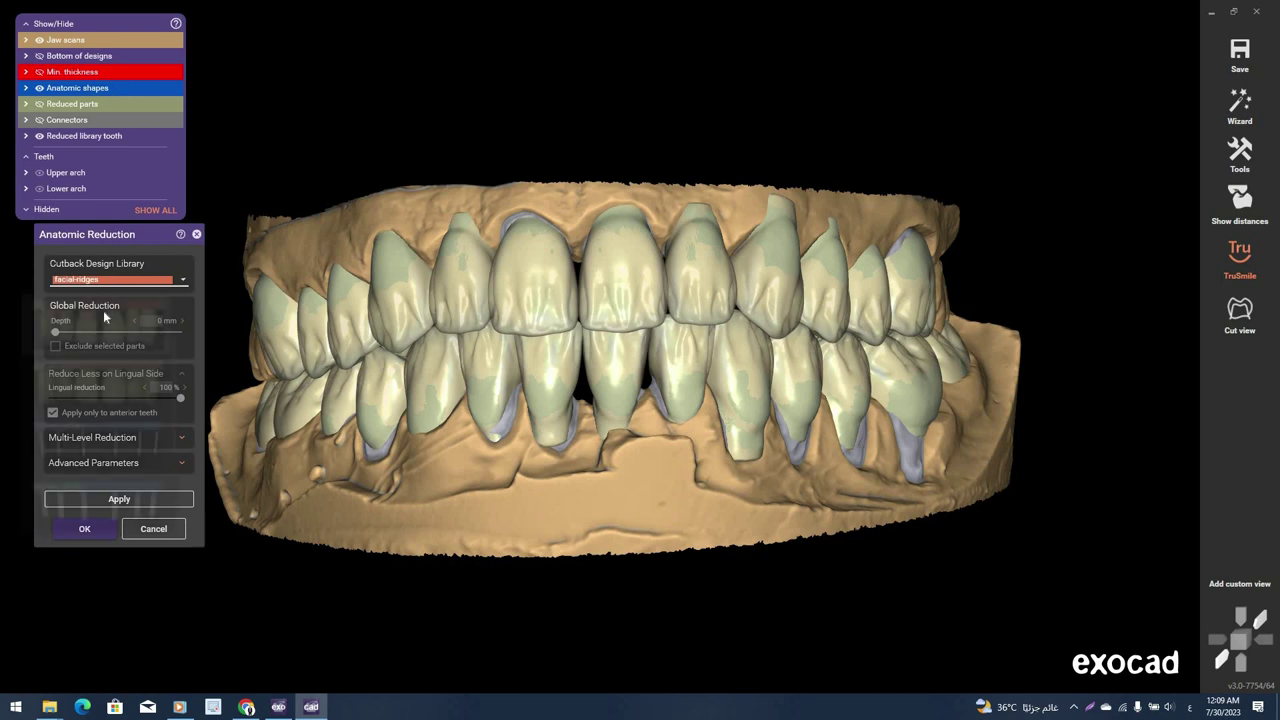
click(104, 306)
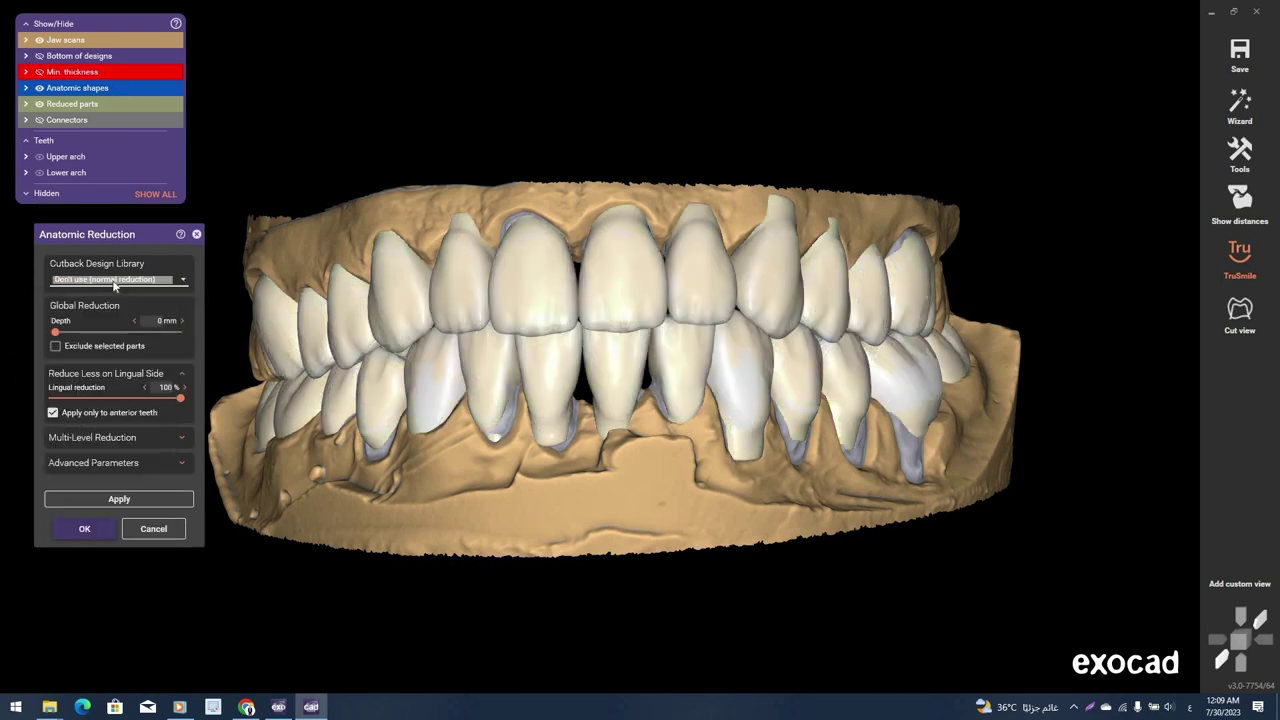
click(182, 321)
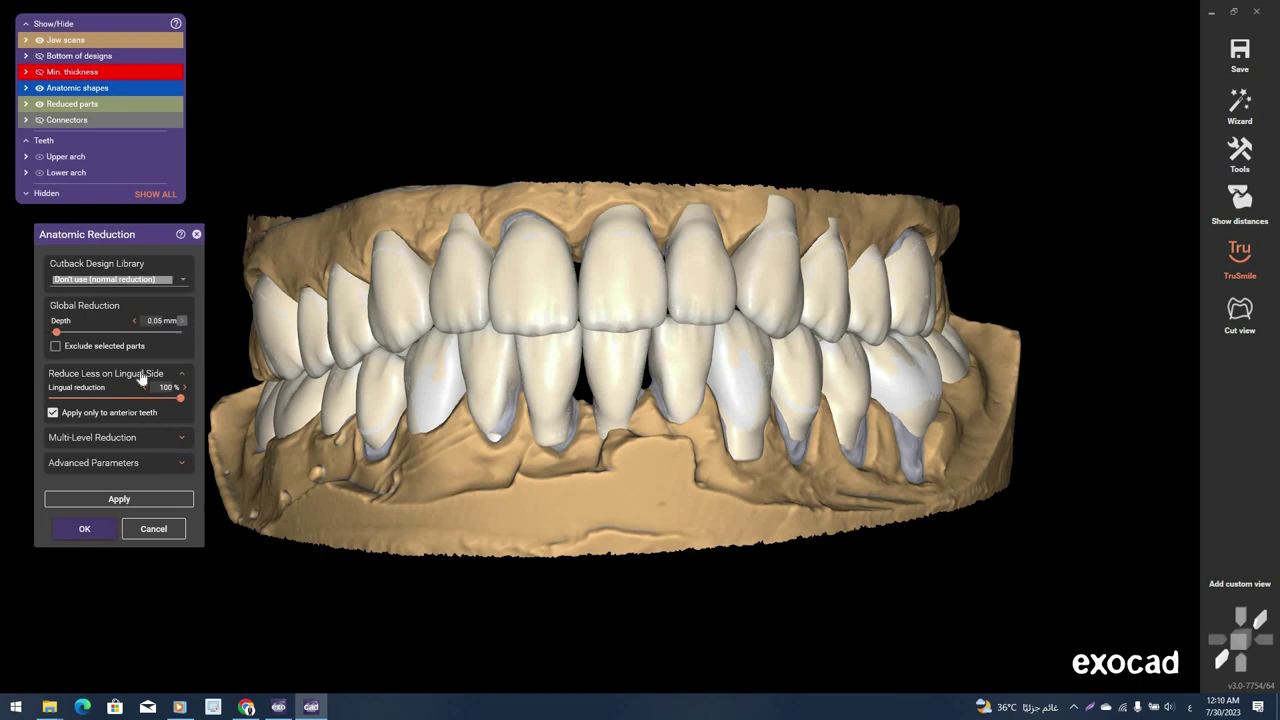
click(134, 321)
click(160, 321)
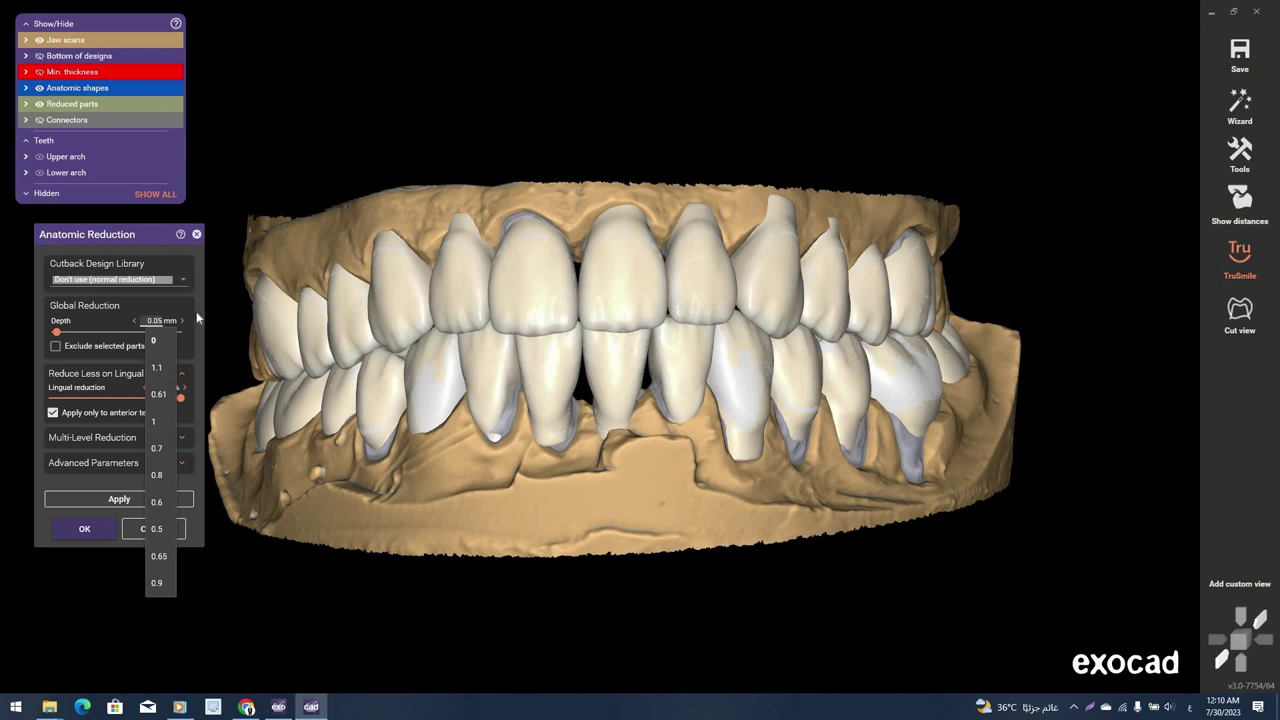
Apply the 0.05 mm reduction and toggle the anatomic shapes to compare them with the reduced parts
click(126, 498)
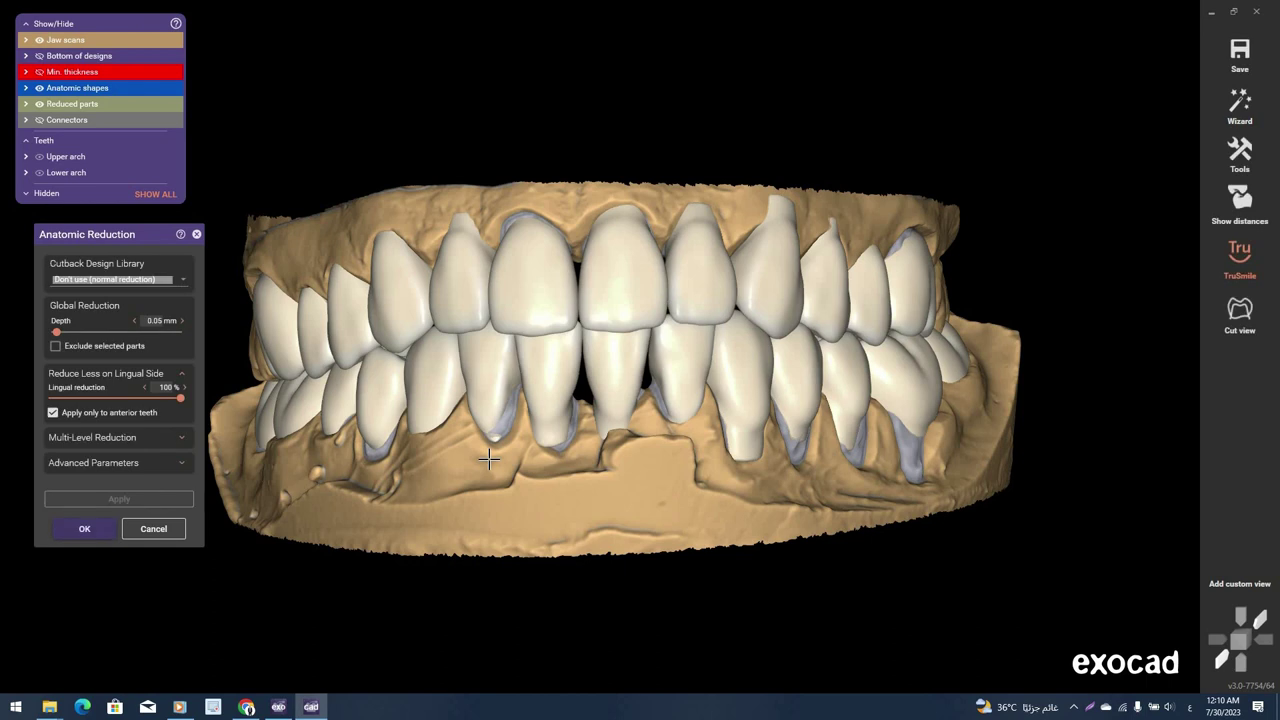
click(39, 104)
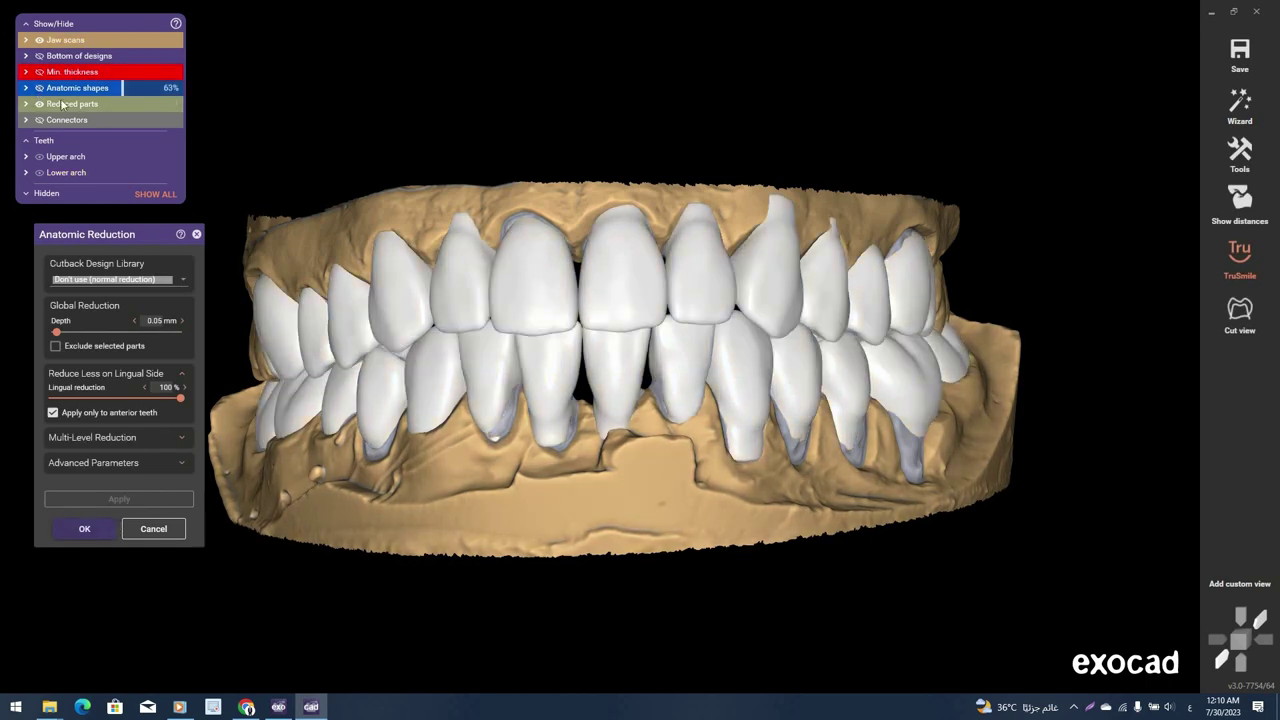
click(40, 92)
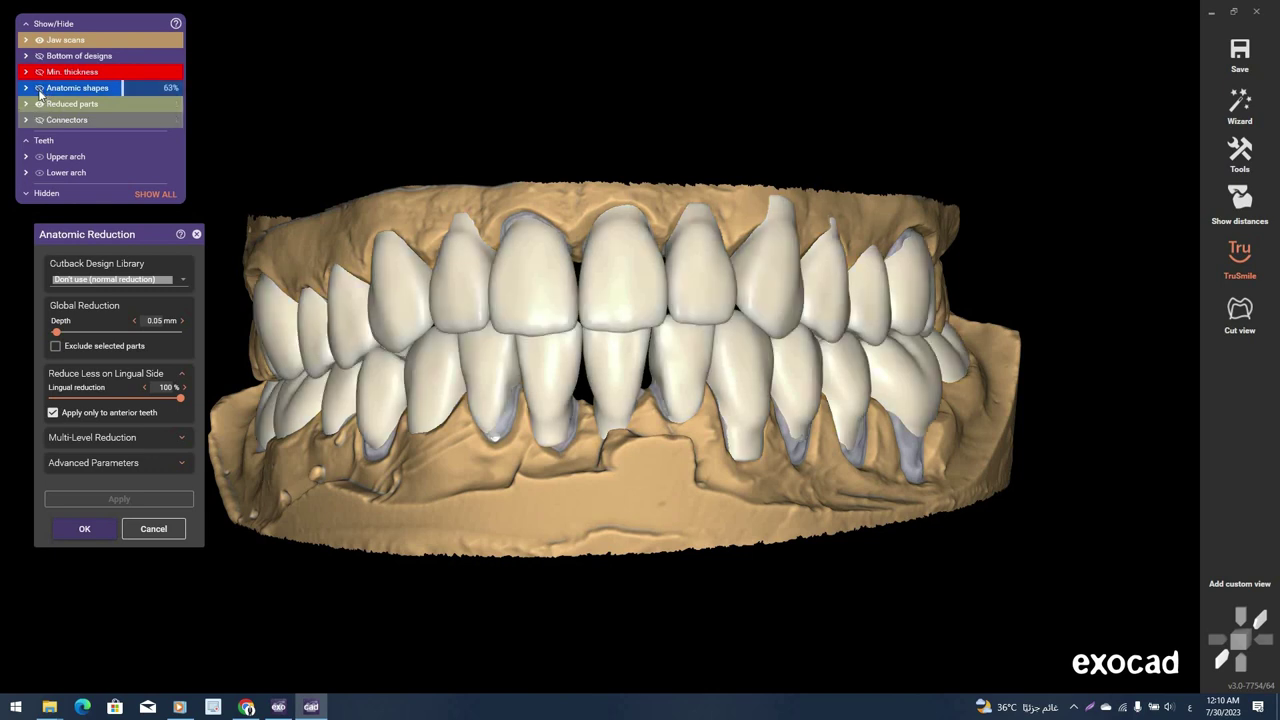
click(40, 92)
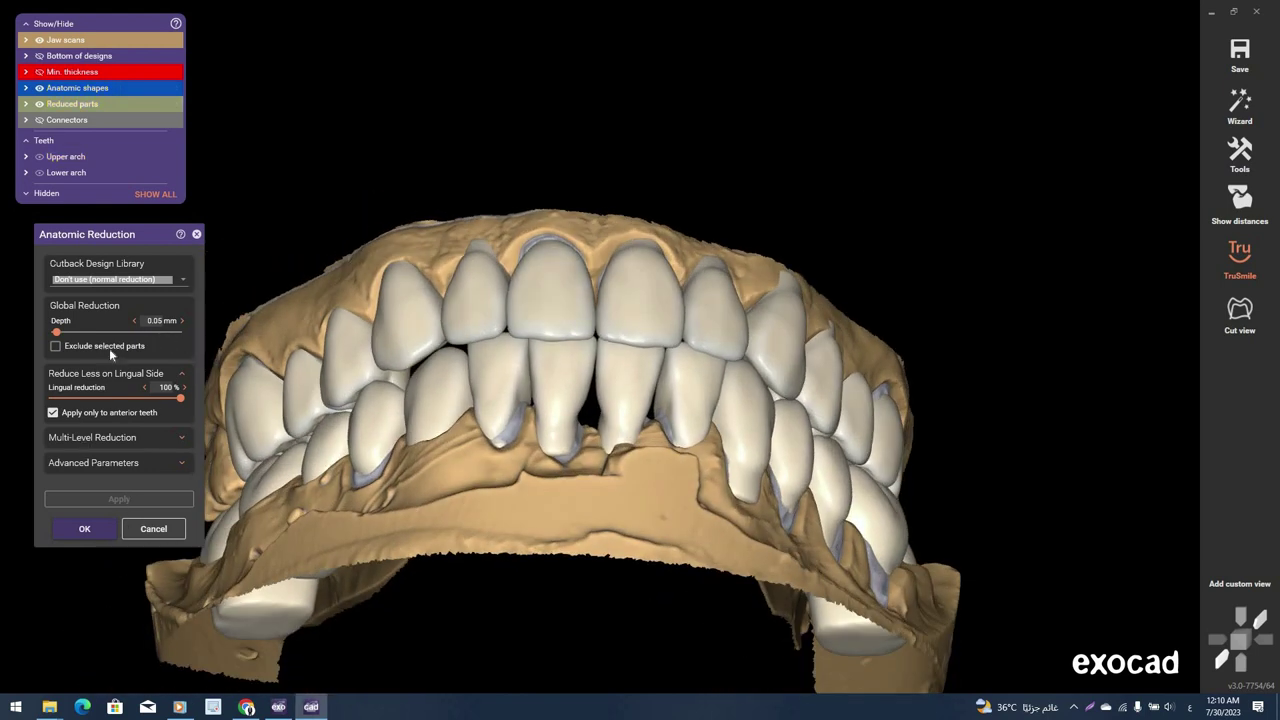
Check the upper central incisor's shapes and reduced parts from the side, then set depth to 0.1 mm
click(562, 305)
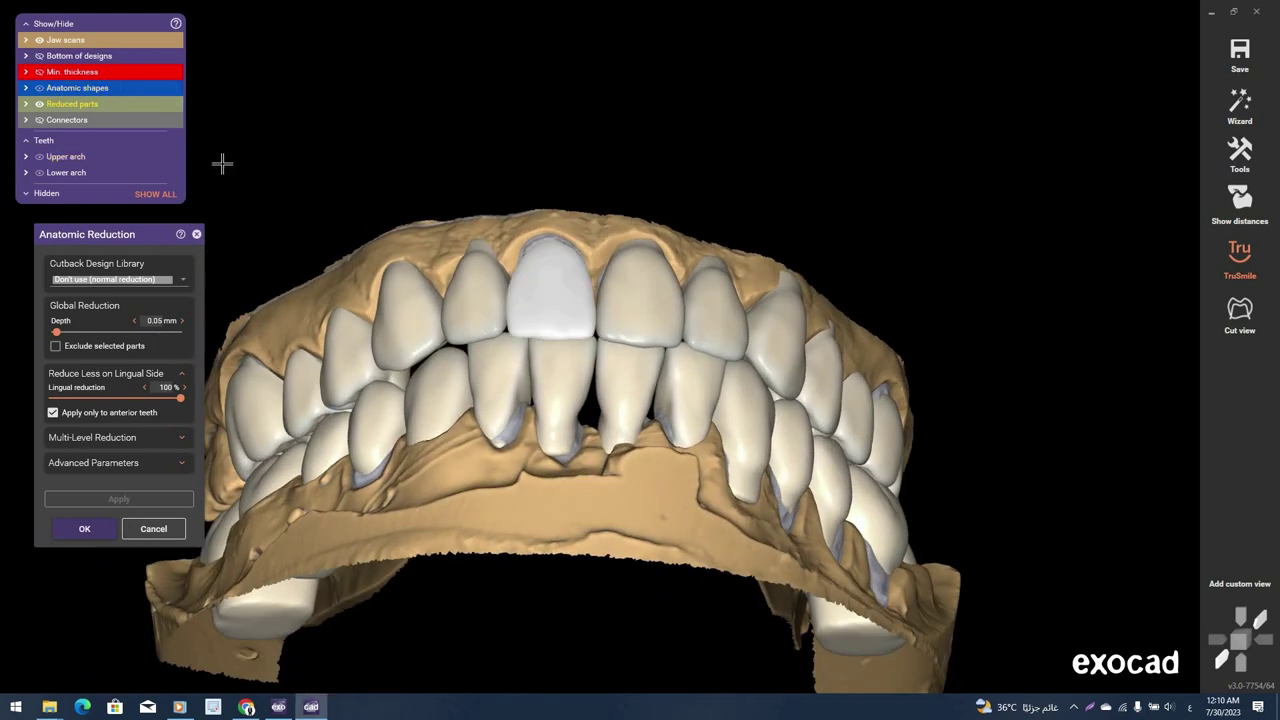
click(39, 89)
click(39, 104)
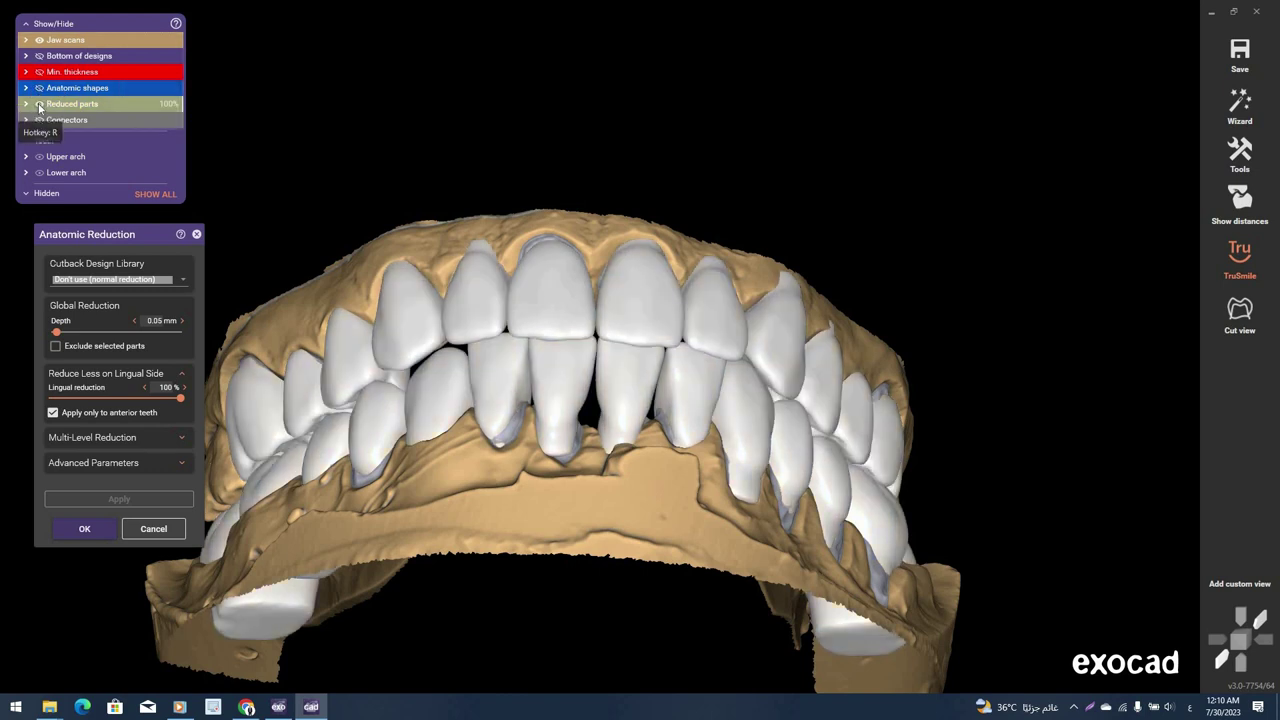
mouse_move(215, 215)
right_down()
mouse_move(426, 257)
mouse_move(133, 383)
right_up()
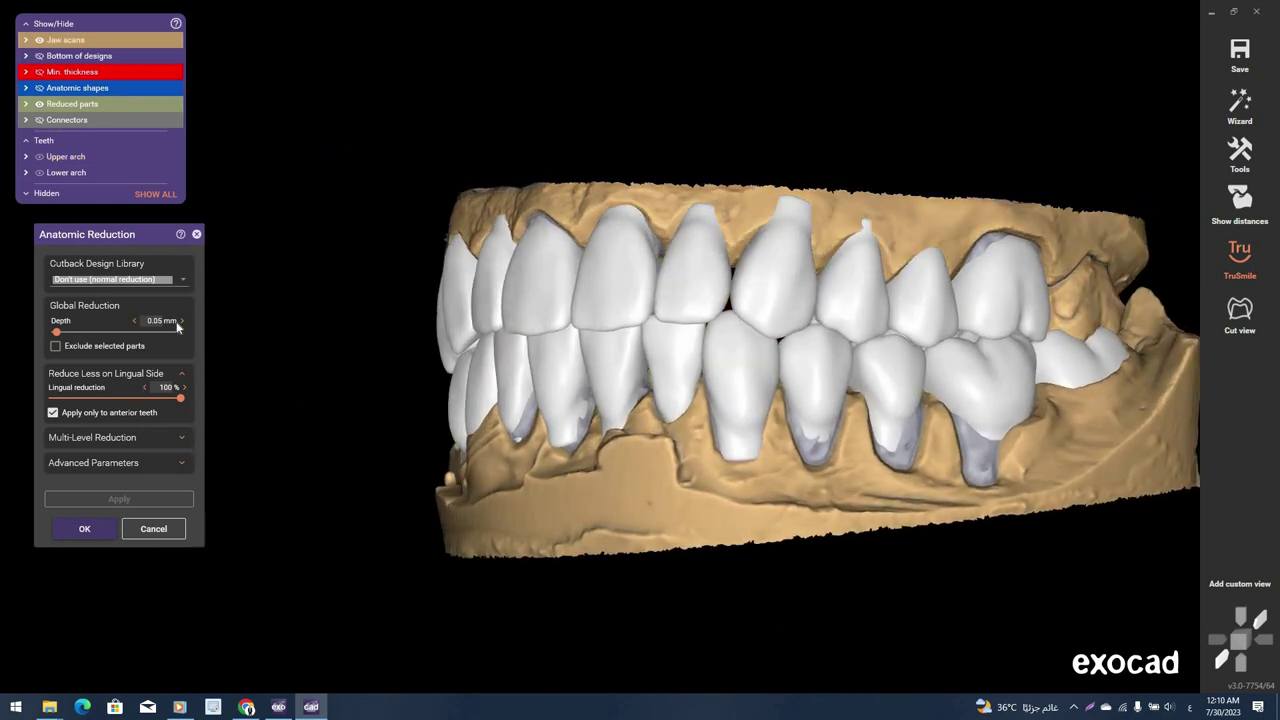
click(182, 321)
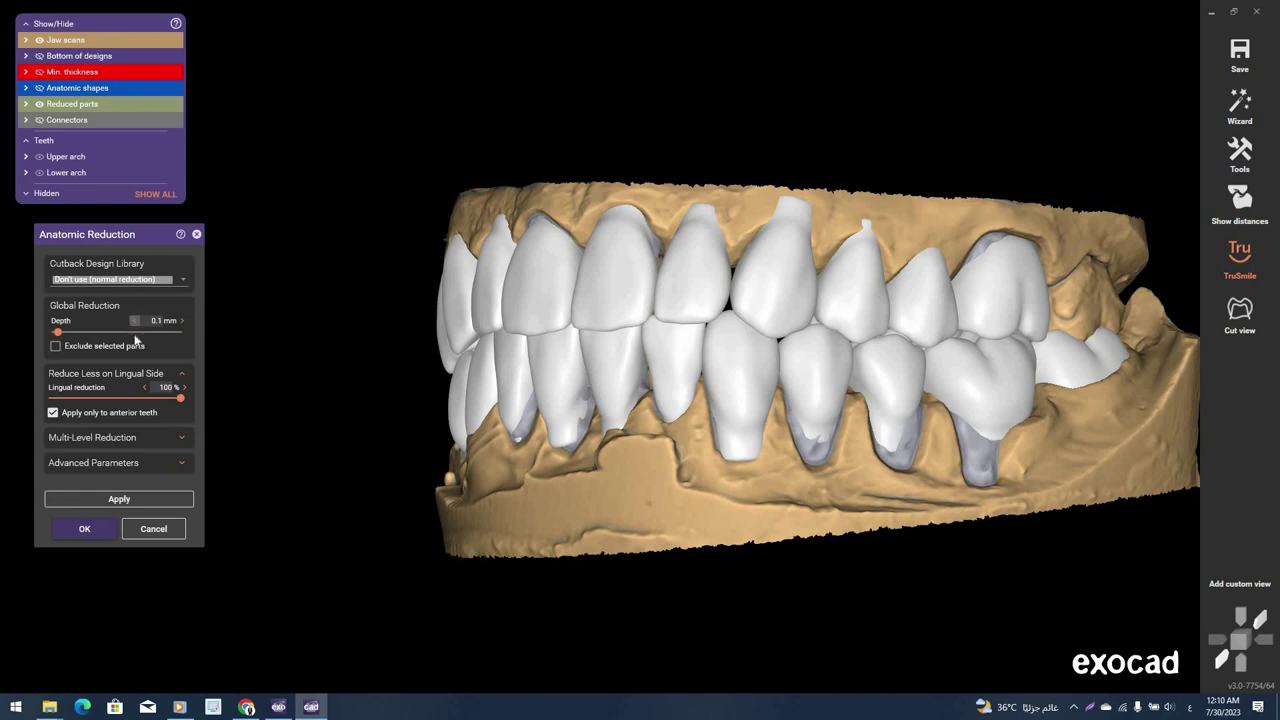
Bring the global reduction depth to 0.4 mm and apply it to both arches
click(137, 502)
click(182, 321)
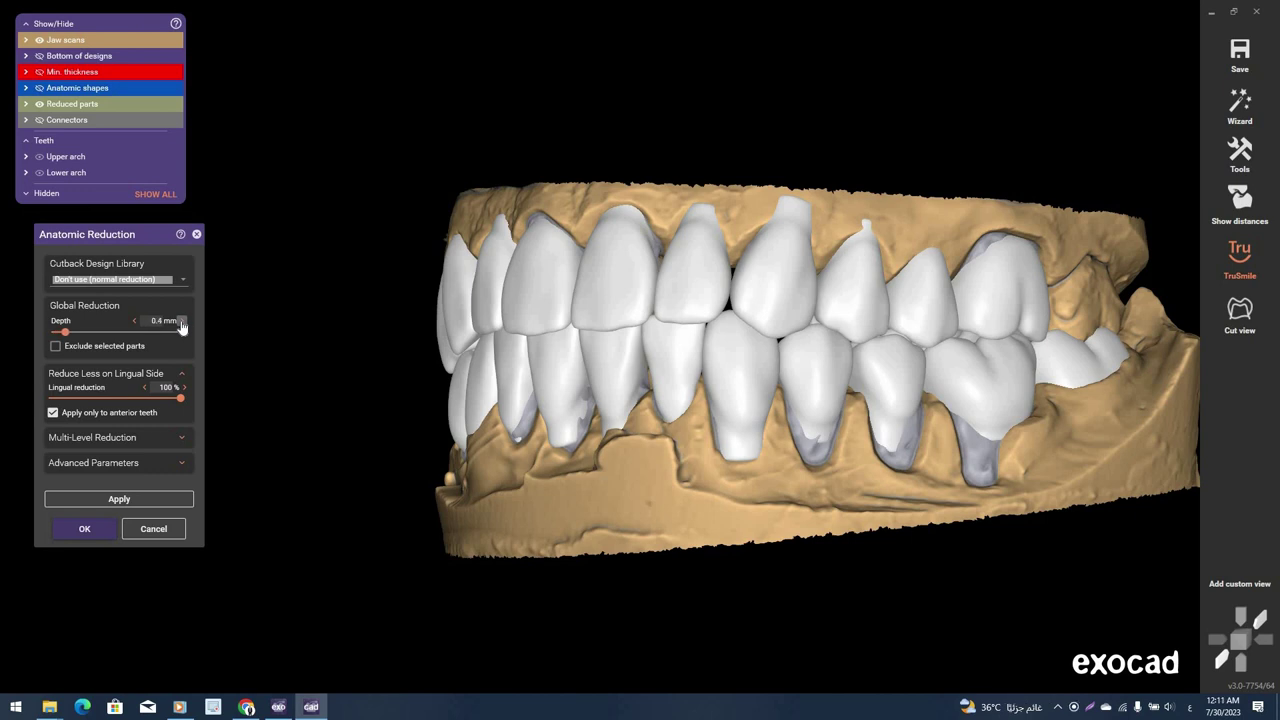
click(141, 500)
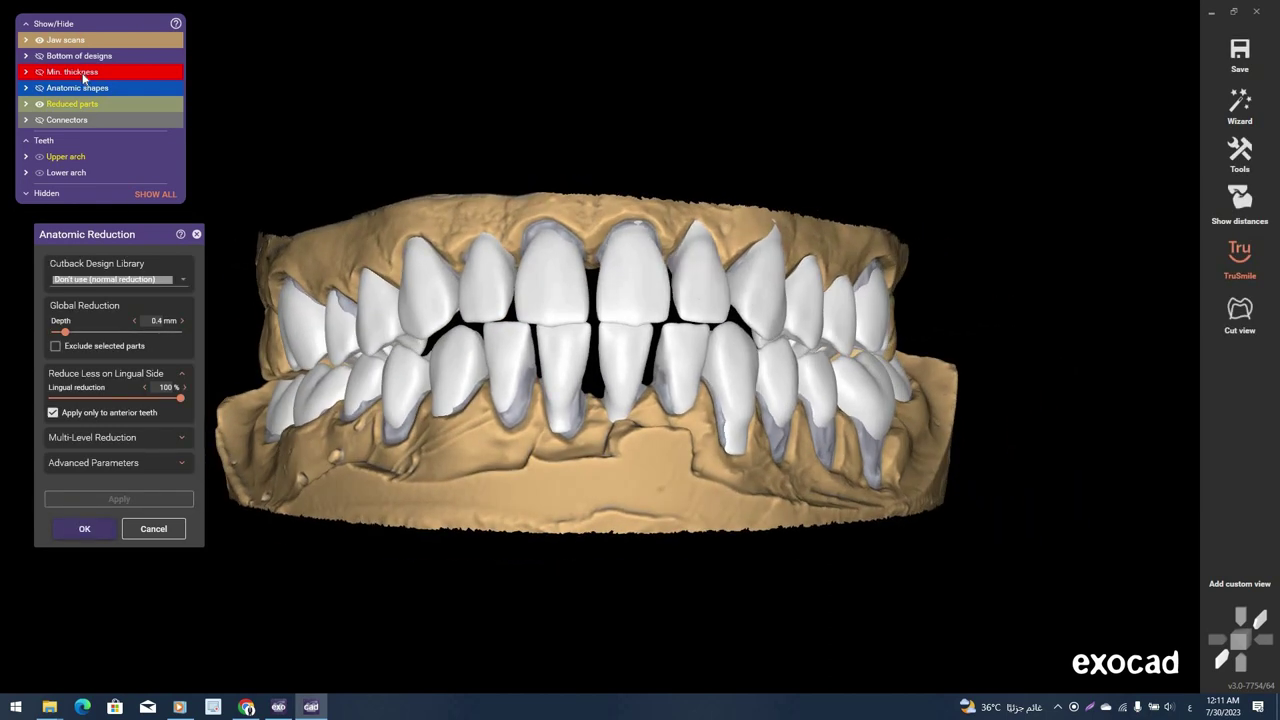
Show minimum-thickness areas, then lower the reduction depth to 0.3 mm and apply it
click(122, 78)
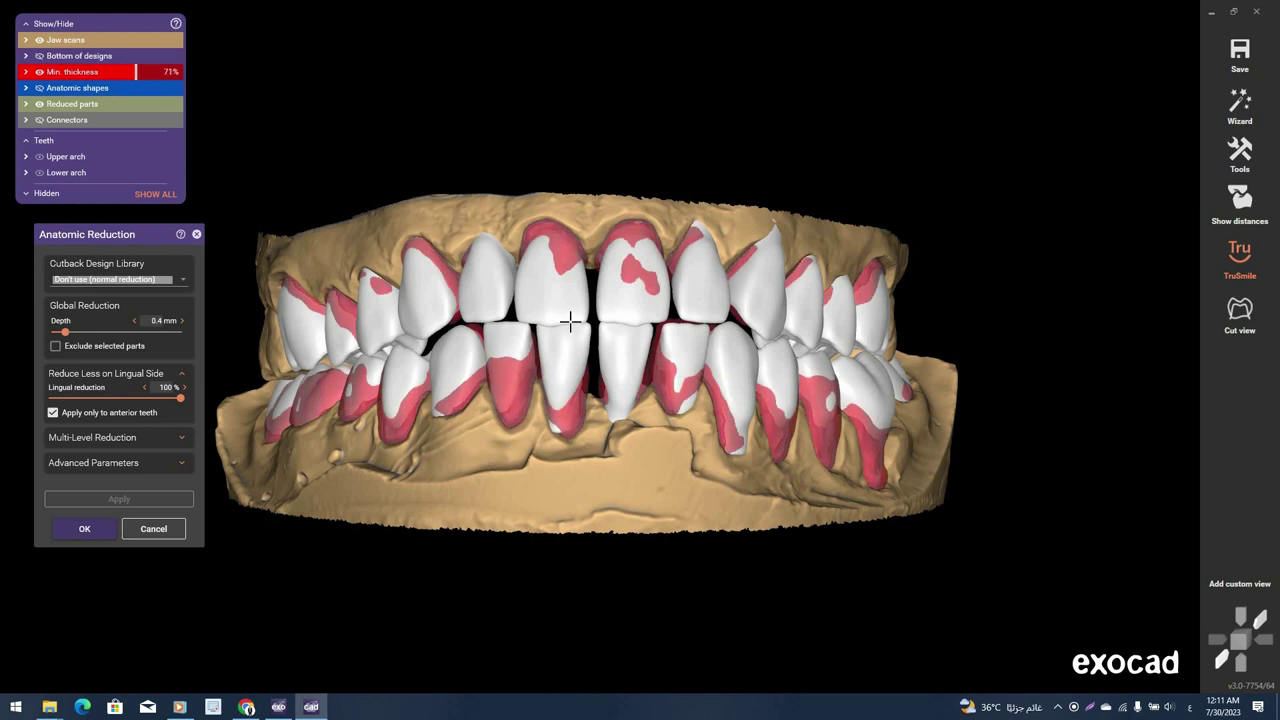
right_drag(571, 320, 566, 318)
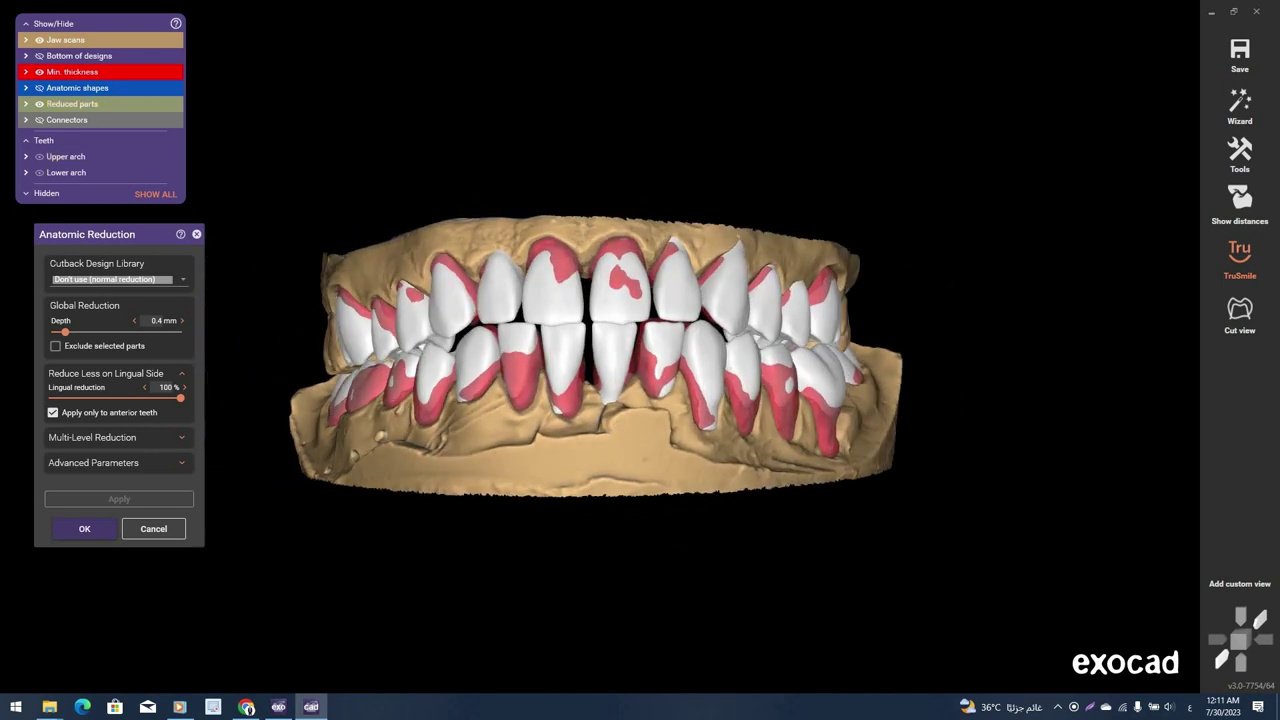
click(136, 322)
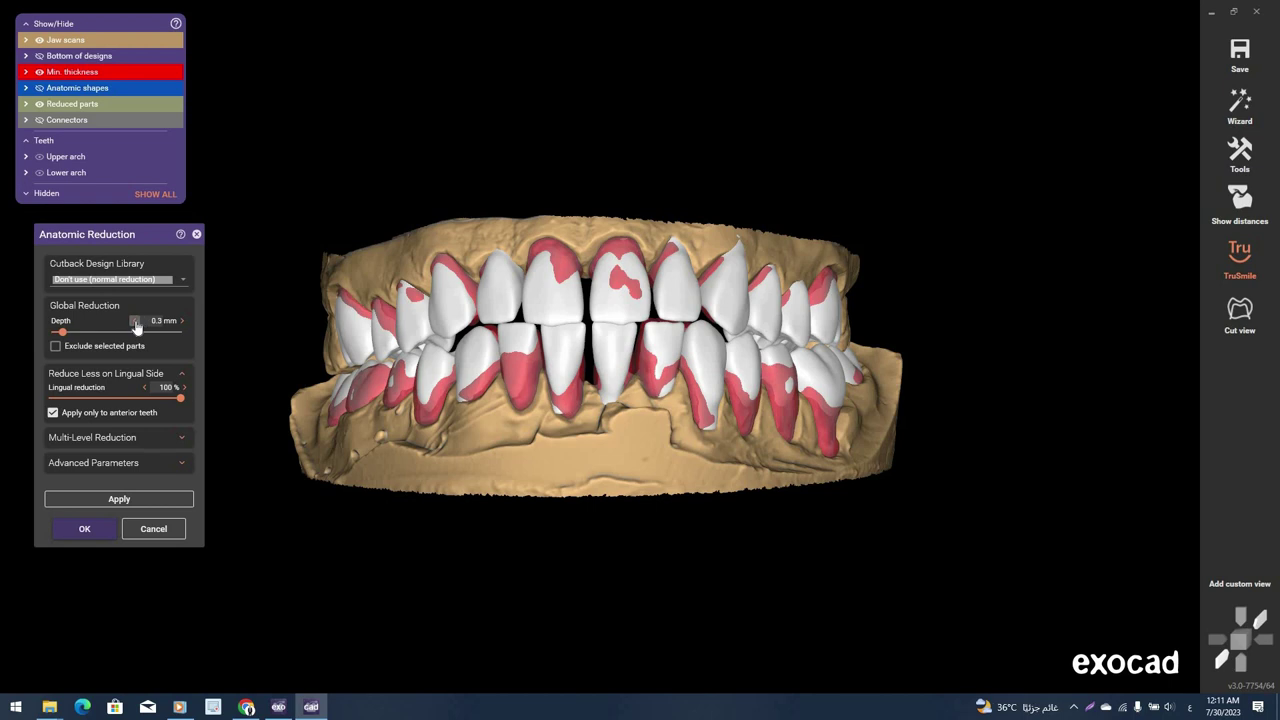
click(134, 499)
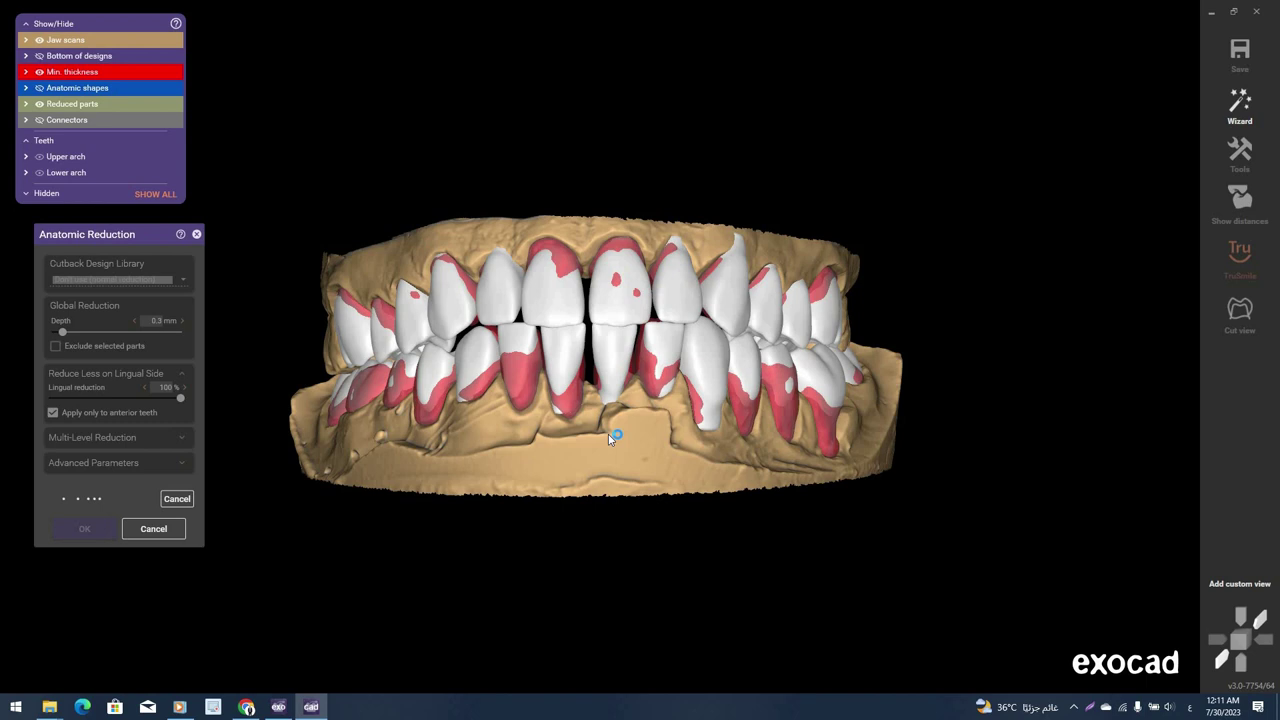
scroll(610, 440, up, 1)
scroll(610, 441, up, 1)
scroll(599, 457, up, 1)
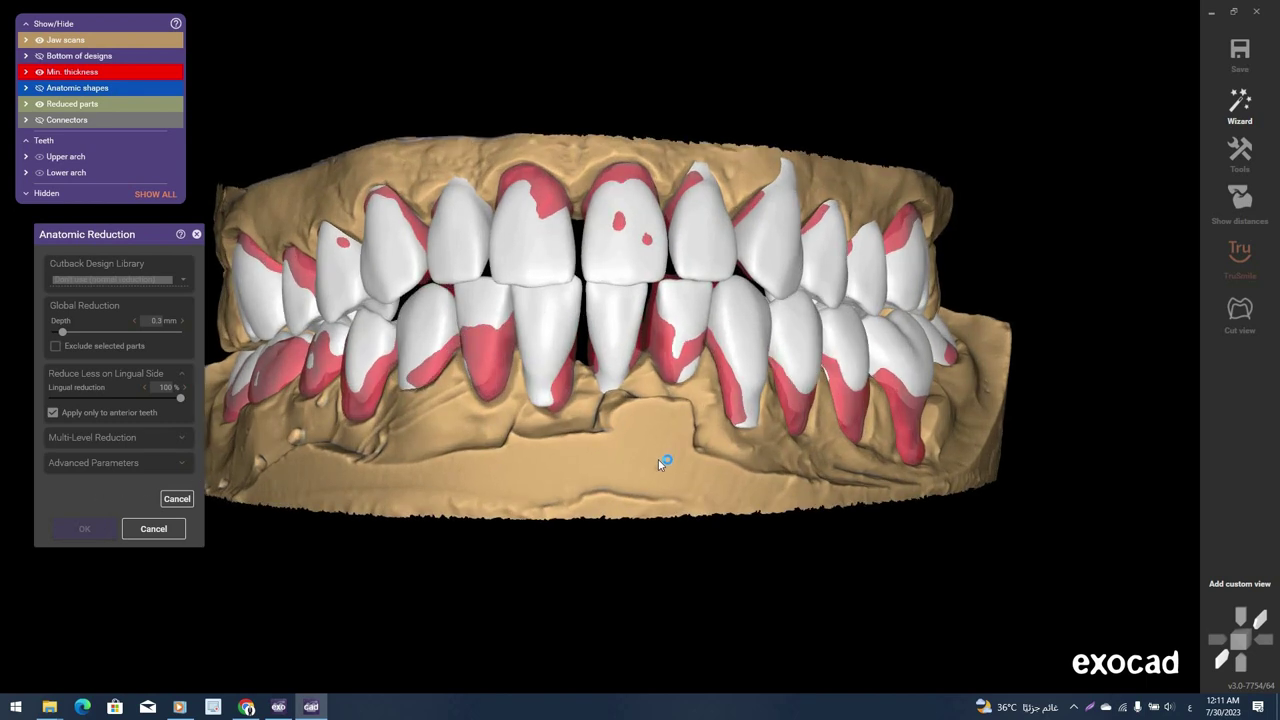
scroll(700, 458, up, 1)
scroll(706, 457, down, 1)
scroll(742, 456, up, 1)
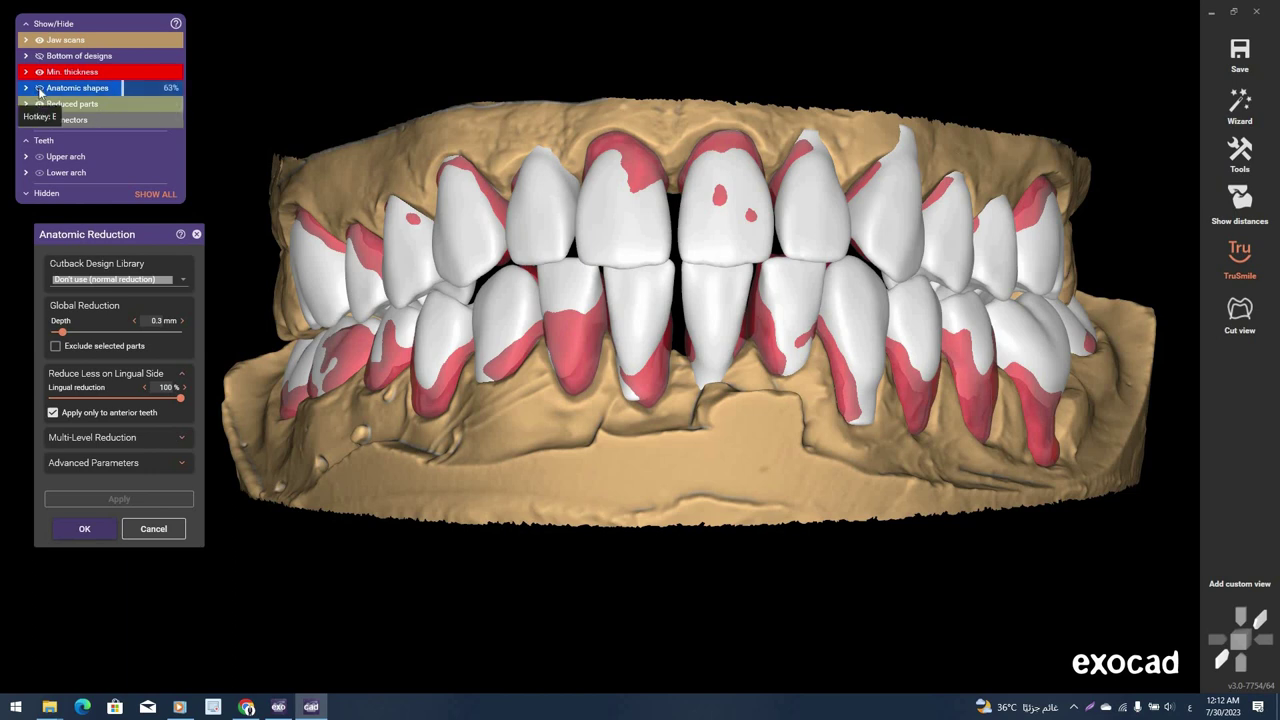
Make anatomic shapes semi-transparent, advance to the virtual waxup step and generate the waxup scan
click(39, 89)
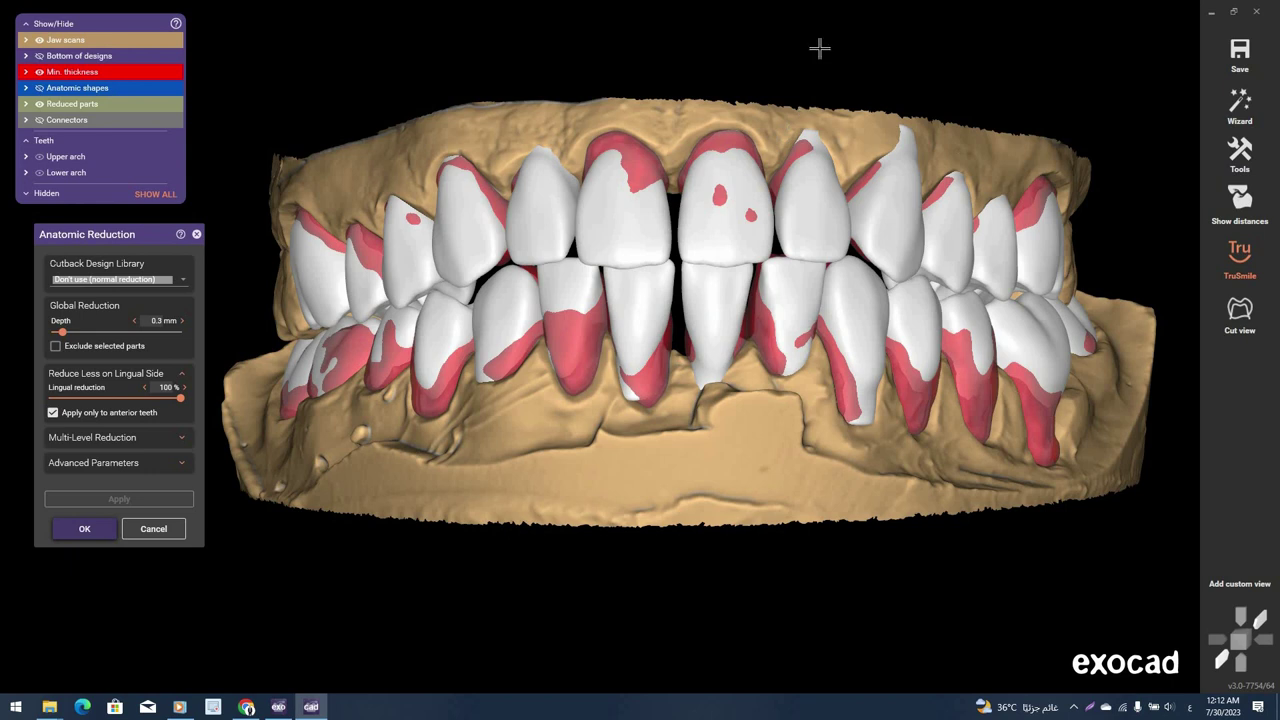
click(1239, 105)
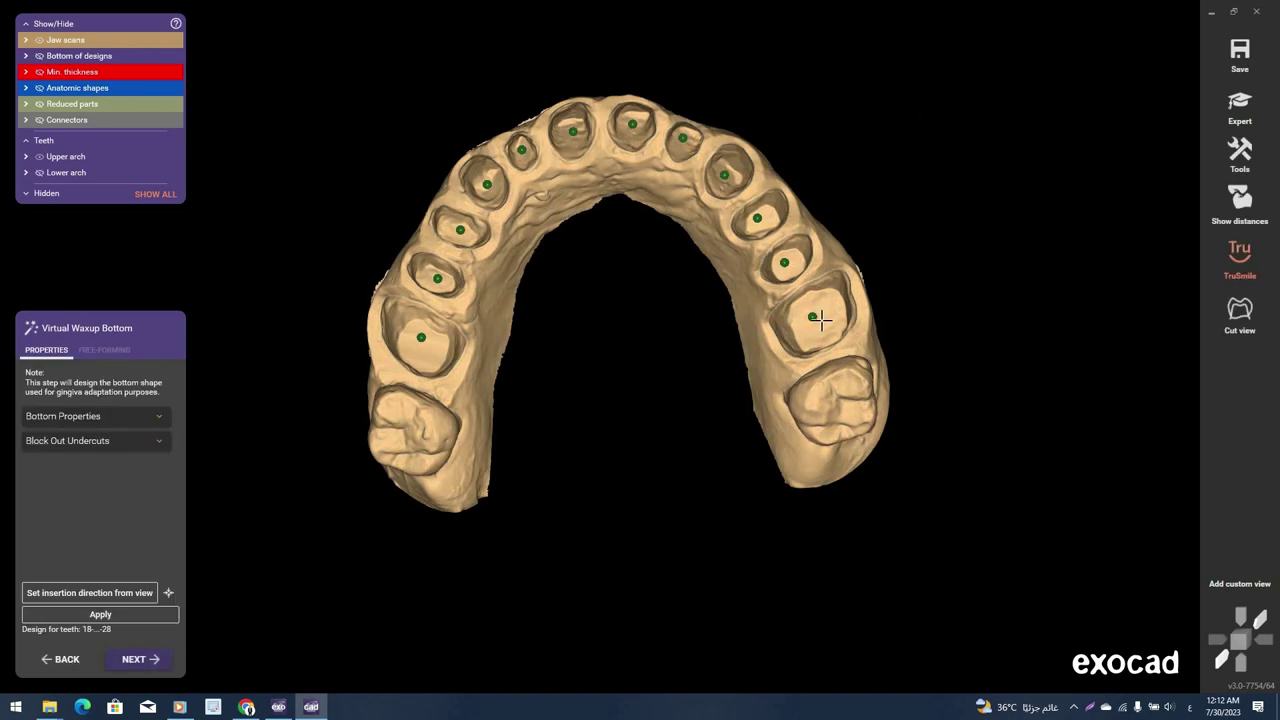
right_click(852, 100)
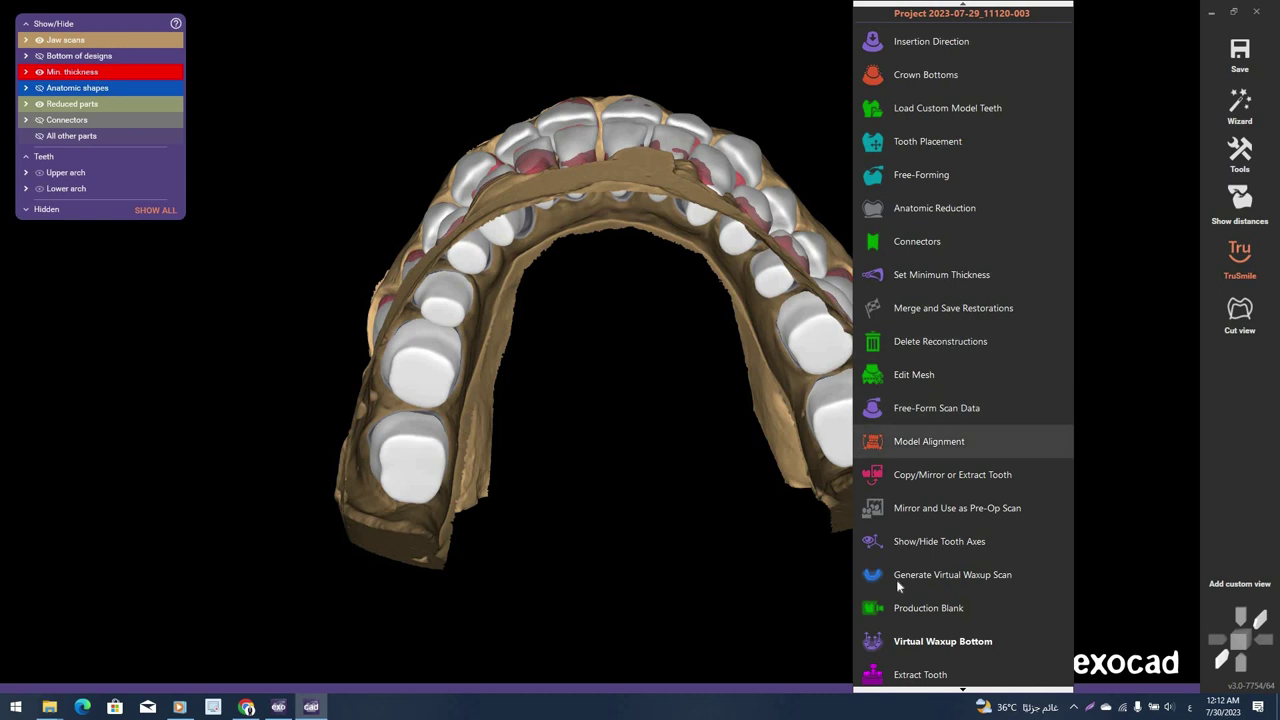
click(892, 580)
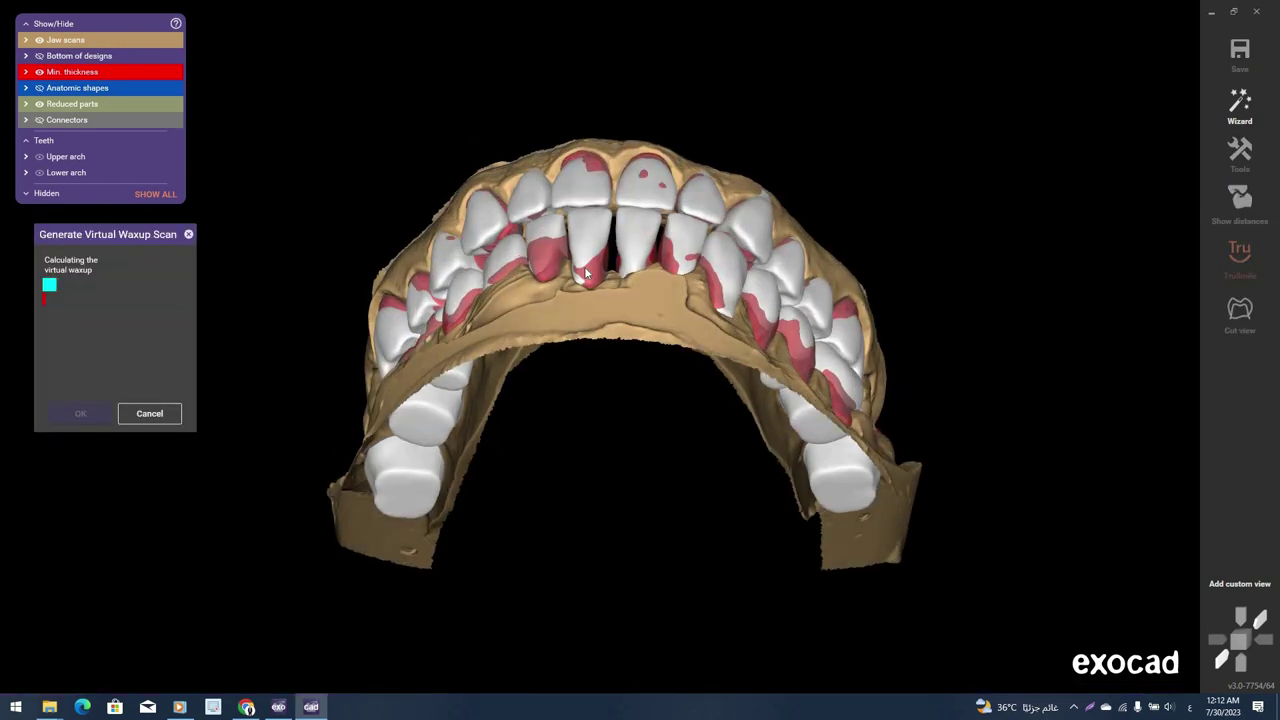
Zoom and orbit the jaws toward a frontal view while the virtual waxup is calculated
scroll(657, 318, up, 2)
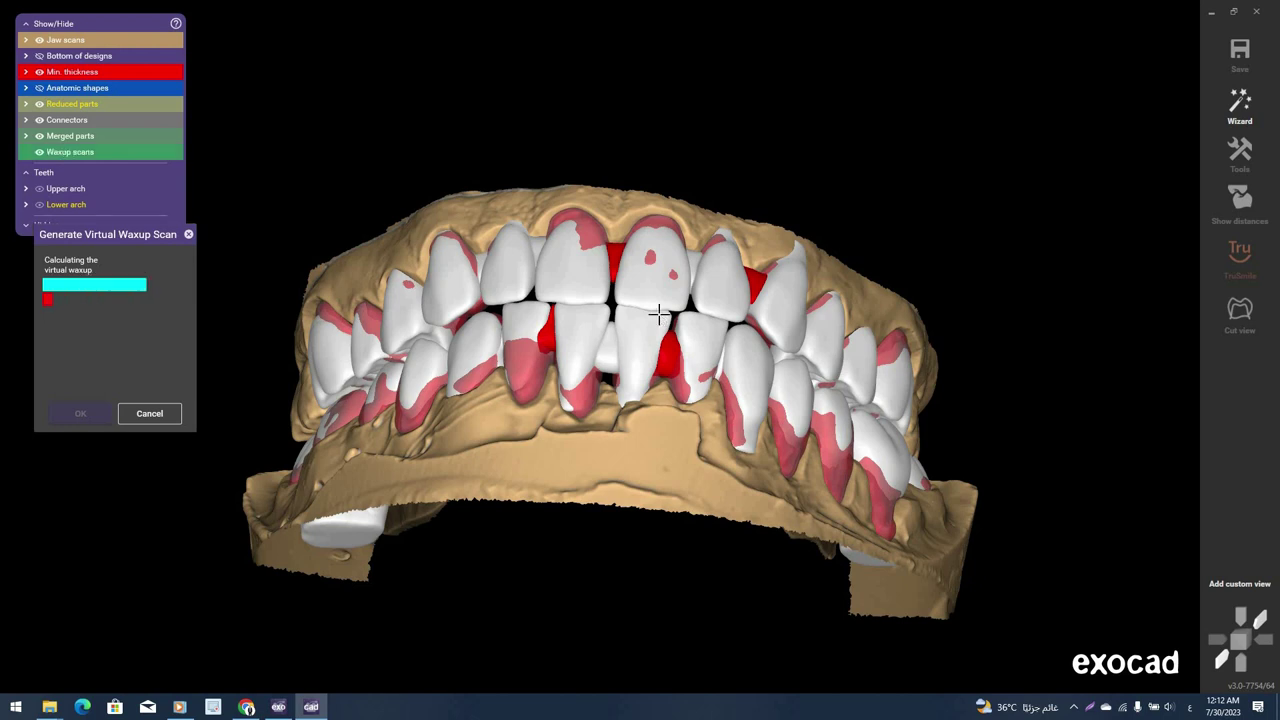
right_drag(574, 396, 670, 366)
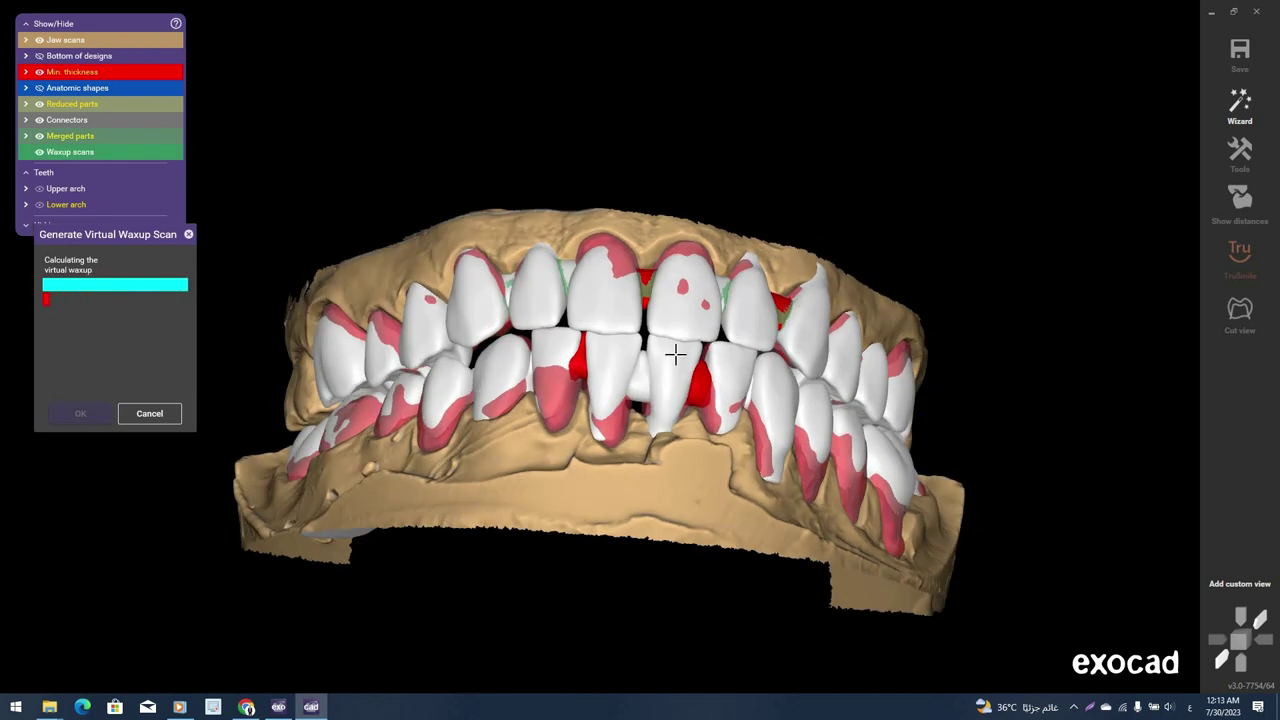
scroll(668, 362, up, 2)
scroll(657, 357, up, 1)
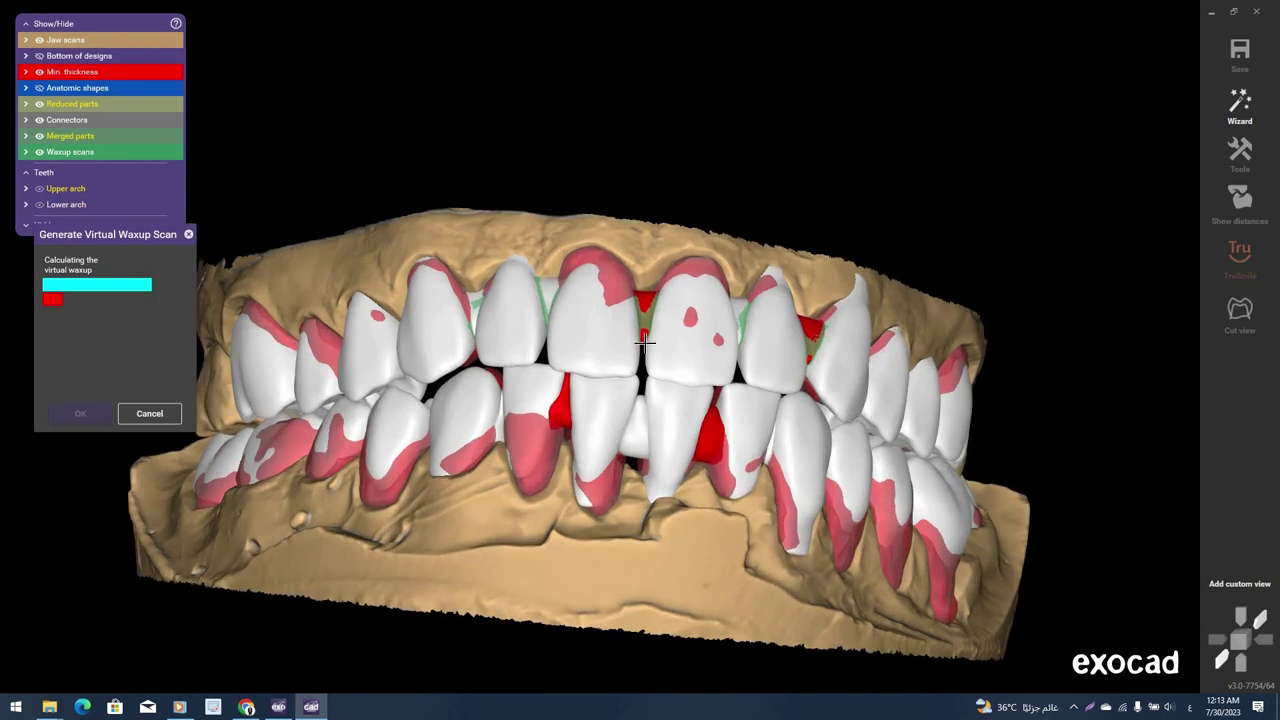
right_drag(619, 303, 640, 410)
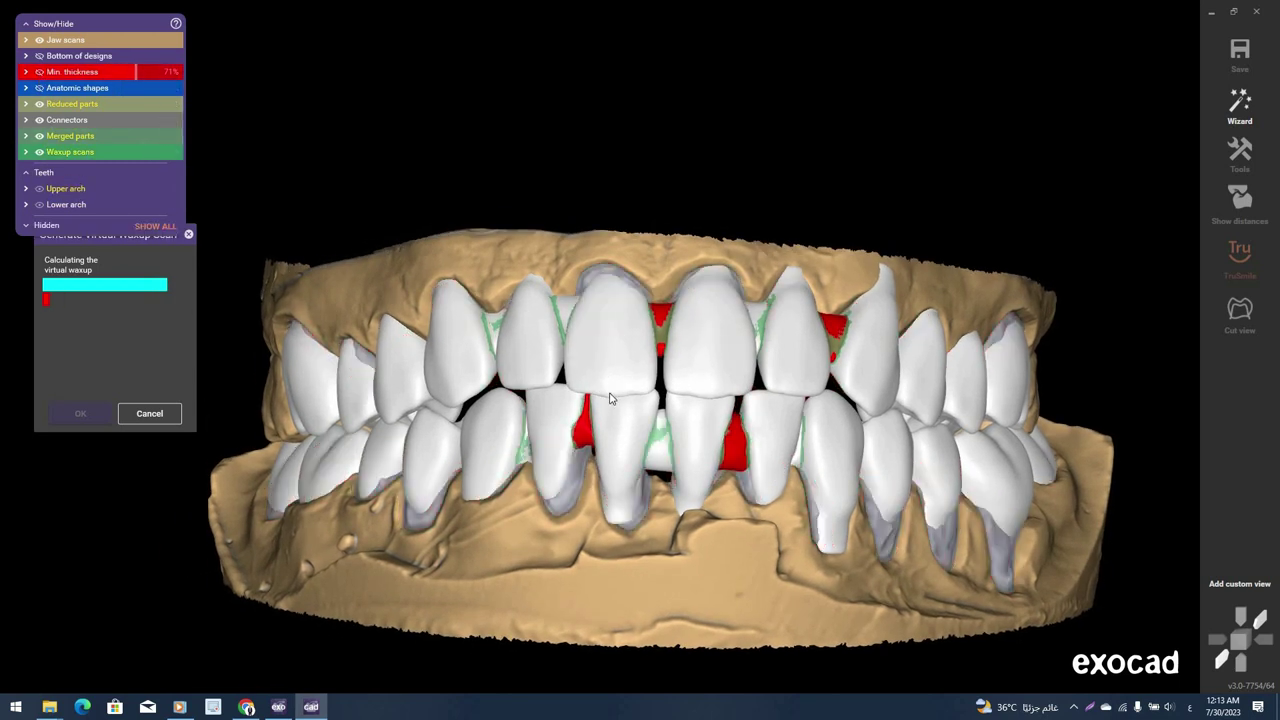
Rotate and raise the jaw model to watch the waxup form over both arches
right_drag(608, 395, 738, 426)
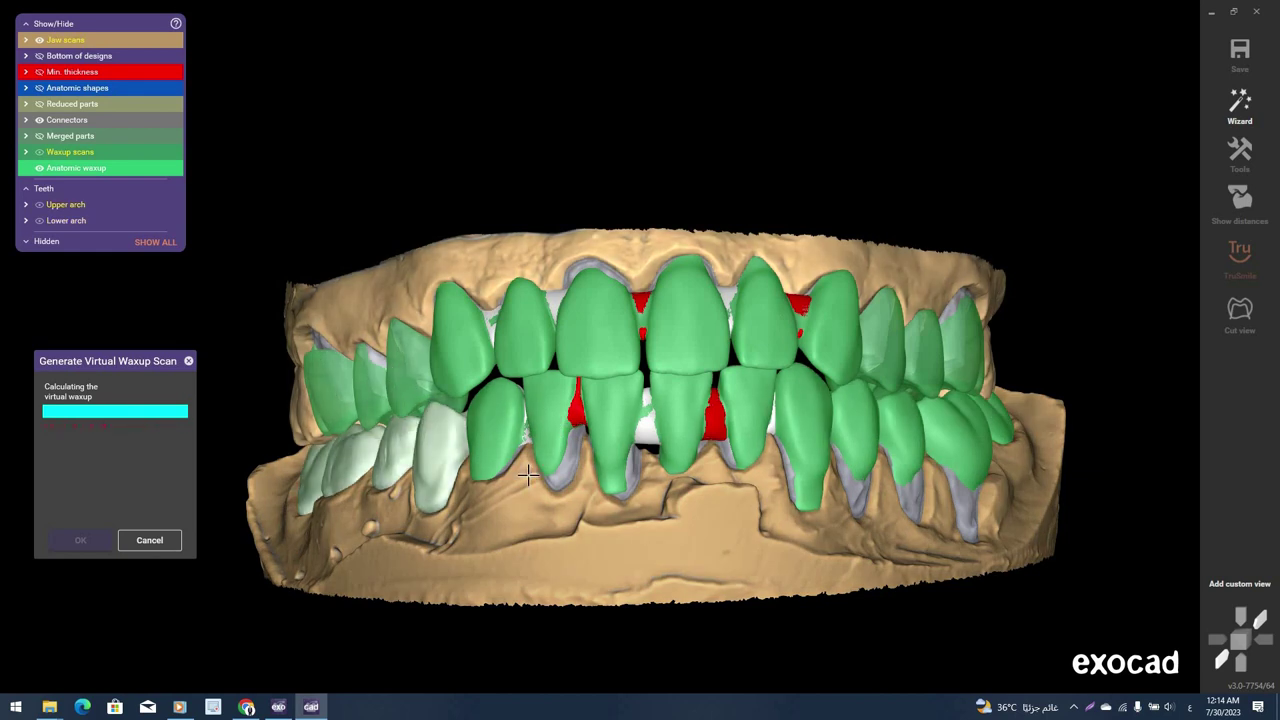
Pan, zoom and orbit the jaws to inspect the finished full-arch waxup from the side
middle_drag(528, 477, 590, 425)
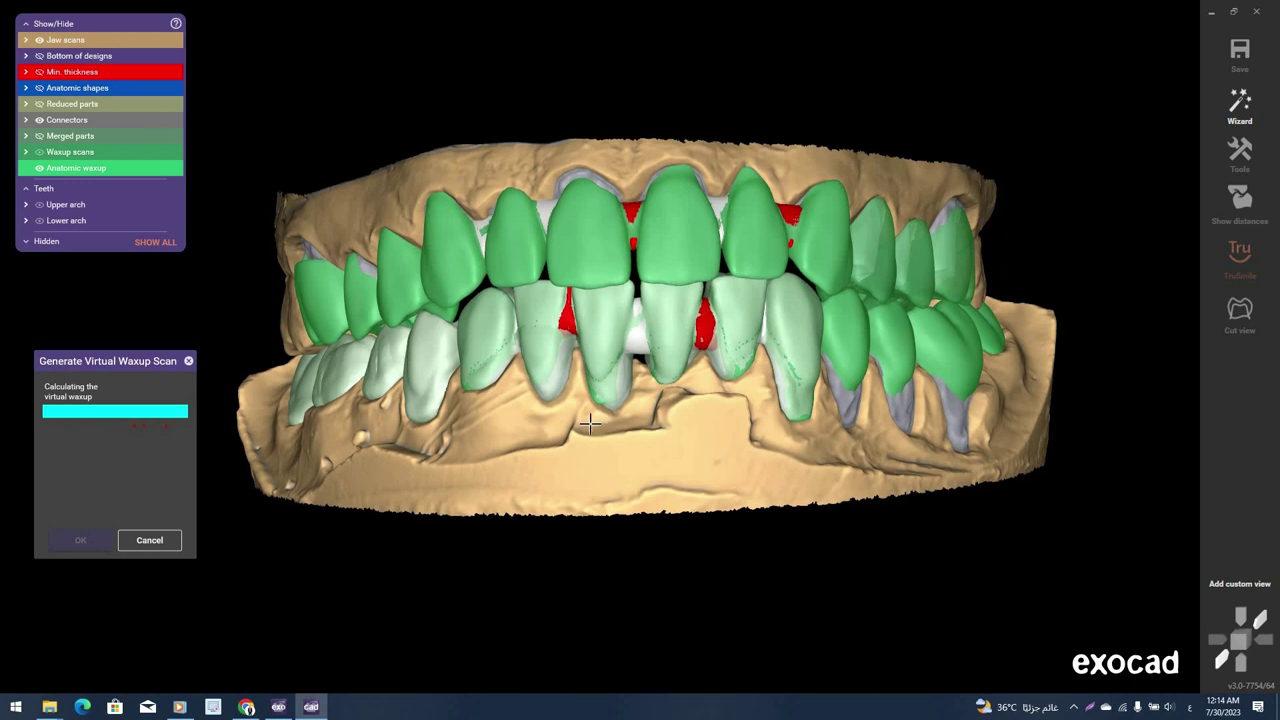
scroll(590, 425, up, 2)
scroll(594, 423, up, 2)
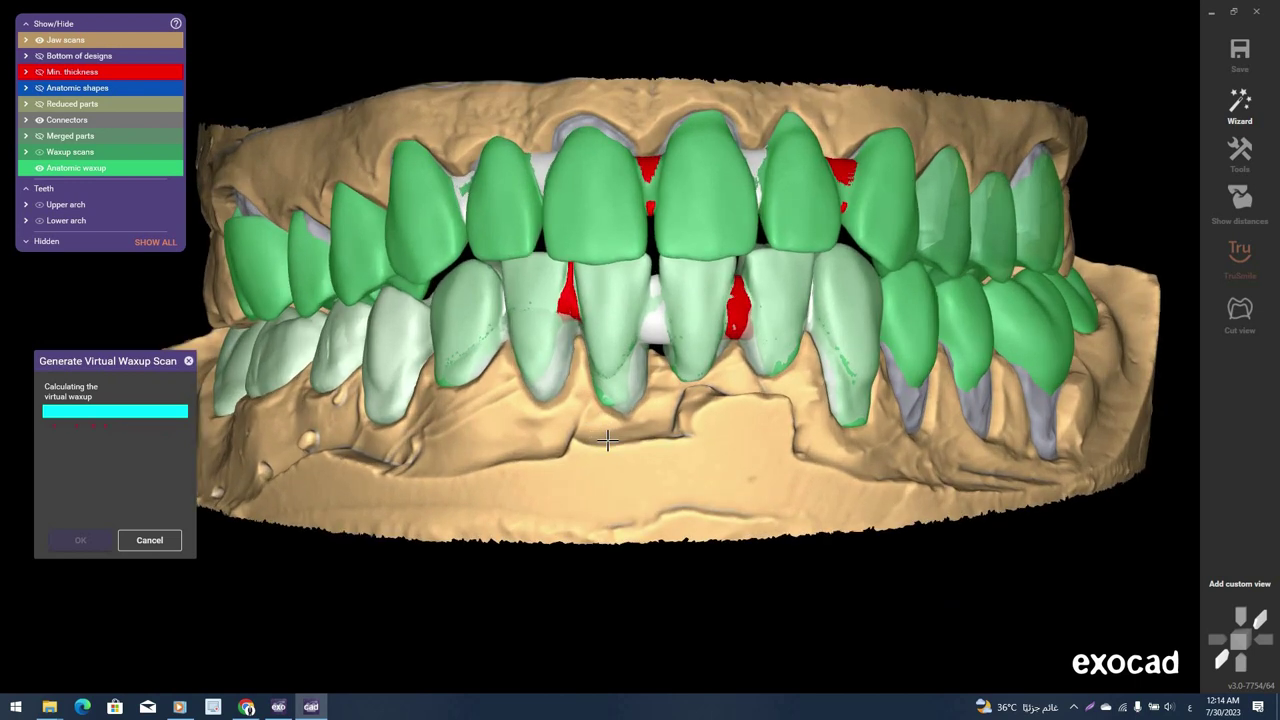
middle_drag(636, 453, 565, 445)
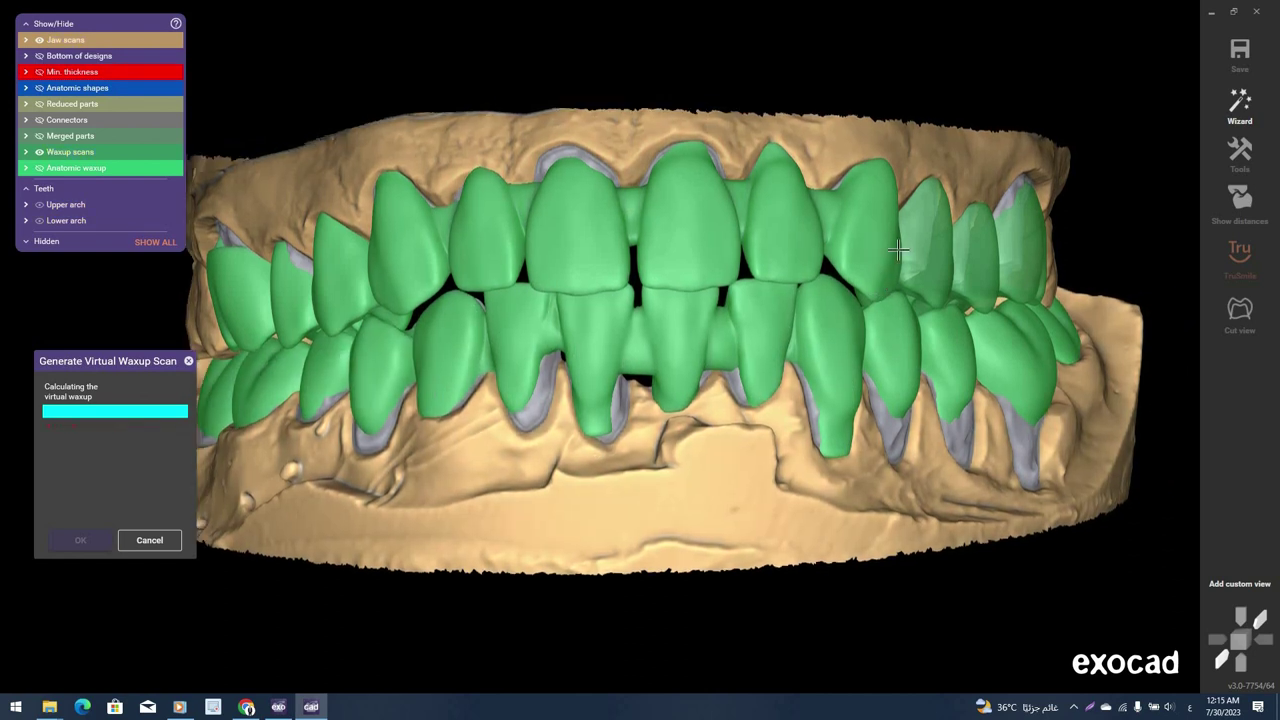
right_drag(813, 376, 813, 483)
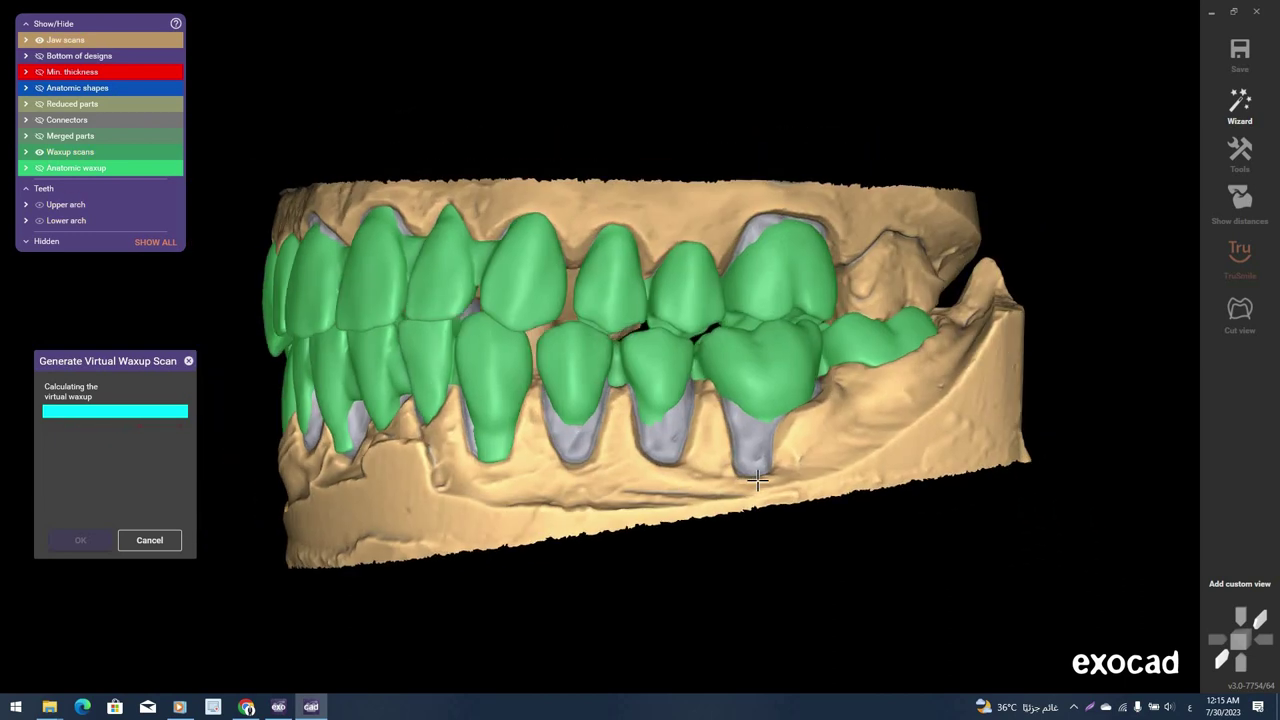
scroll(851, 429, up, 2)
scroll(853, 430, up, 1)
scroll(853, 430, up, 1)
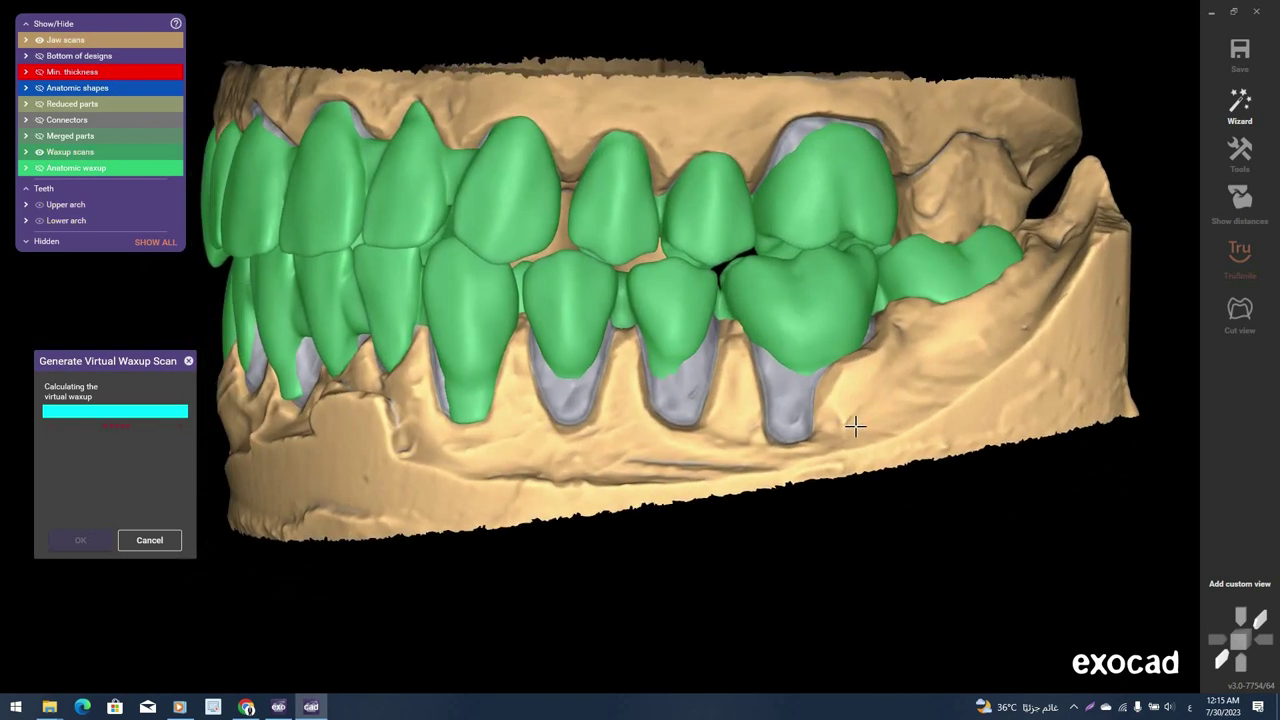
scroll(855, 430, up, 1)
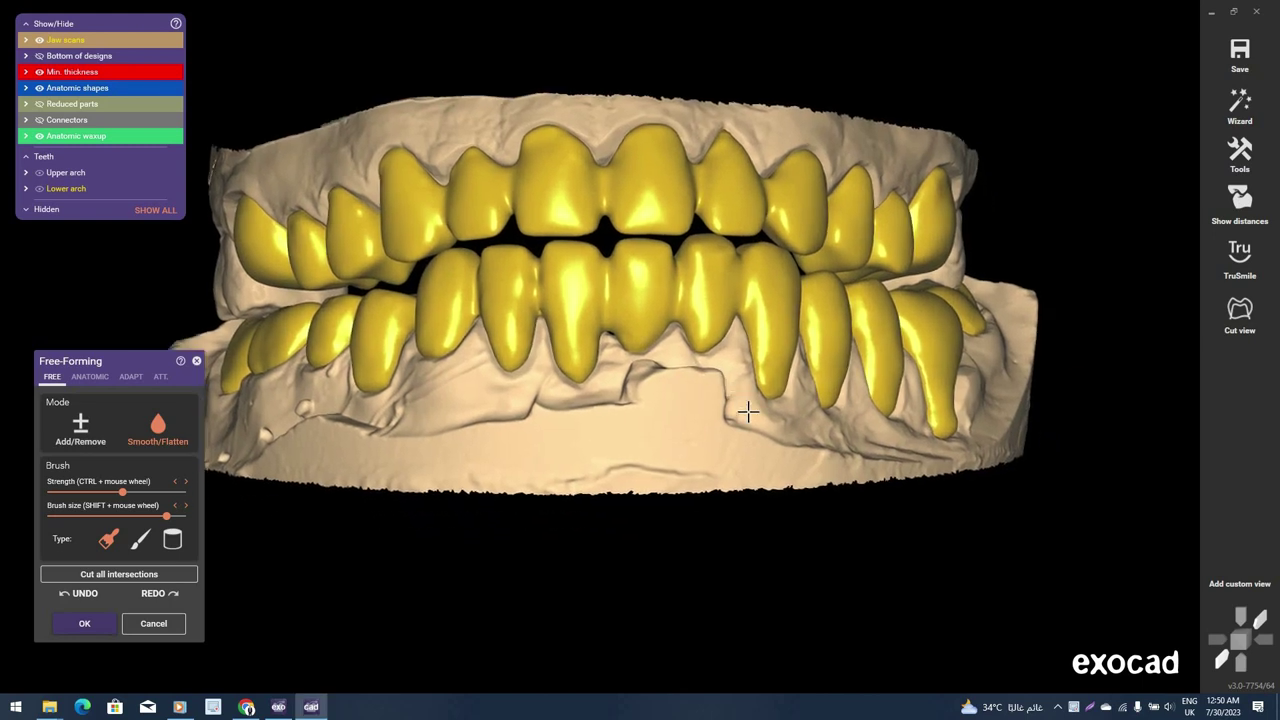
Turn the model, then hide the lower arch to view only the upper waxup
right_drag(748, 411, 8, 228)
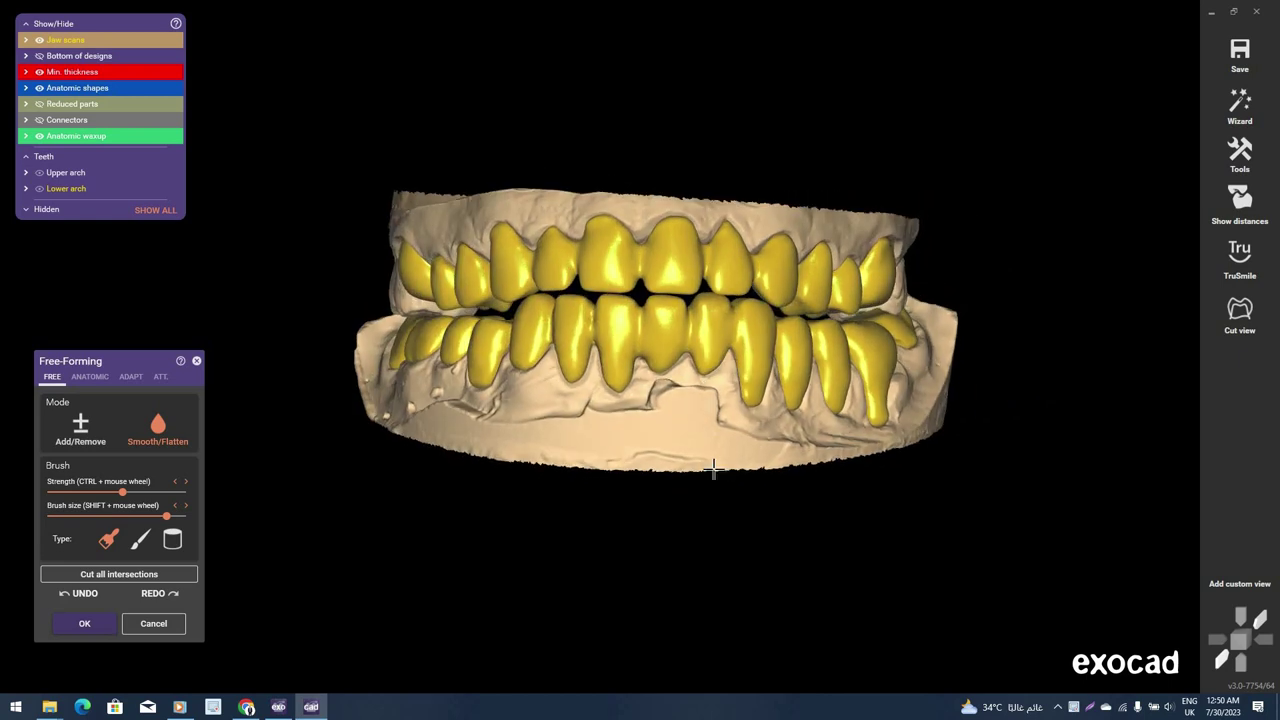
click(39, 188)
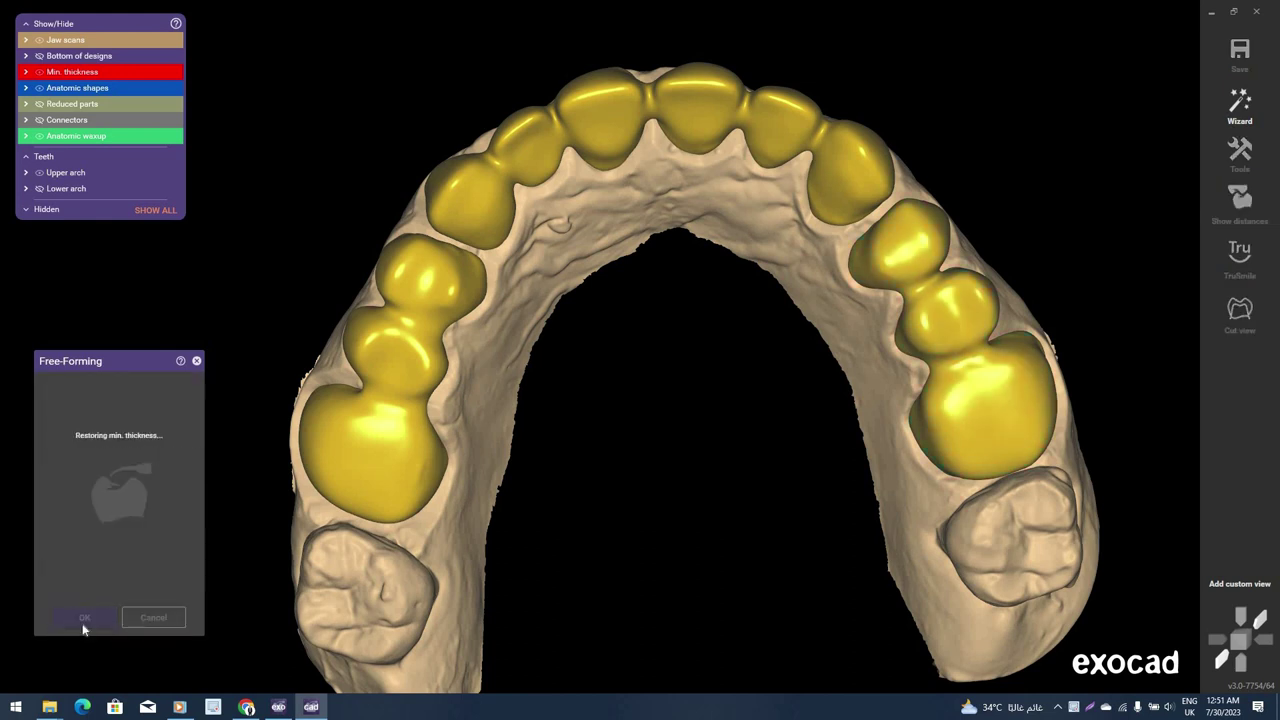
Merge and save the restorations, redisplay the lower arch and anatomic waxup, and dismiss the delete-files prompt
click(1235, 118)
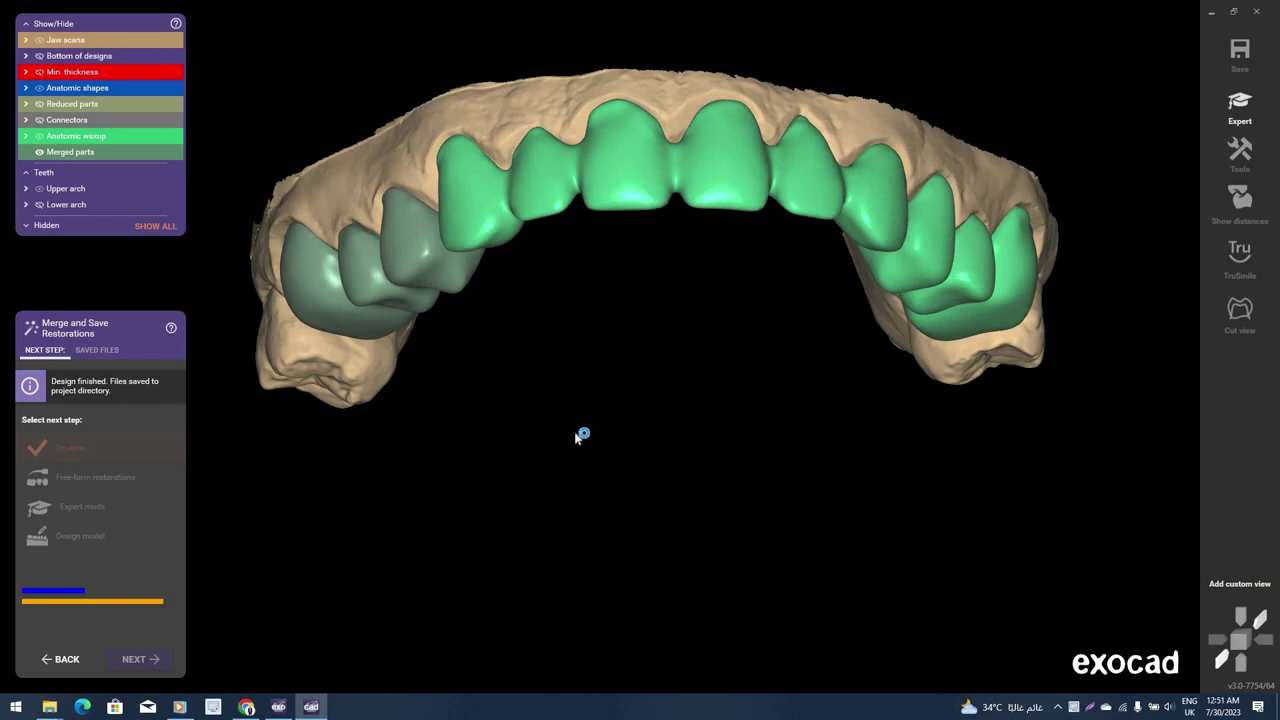
click(56, 212)
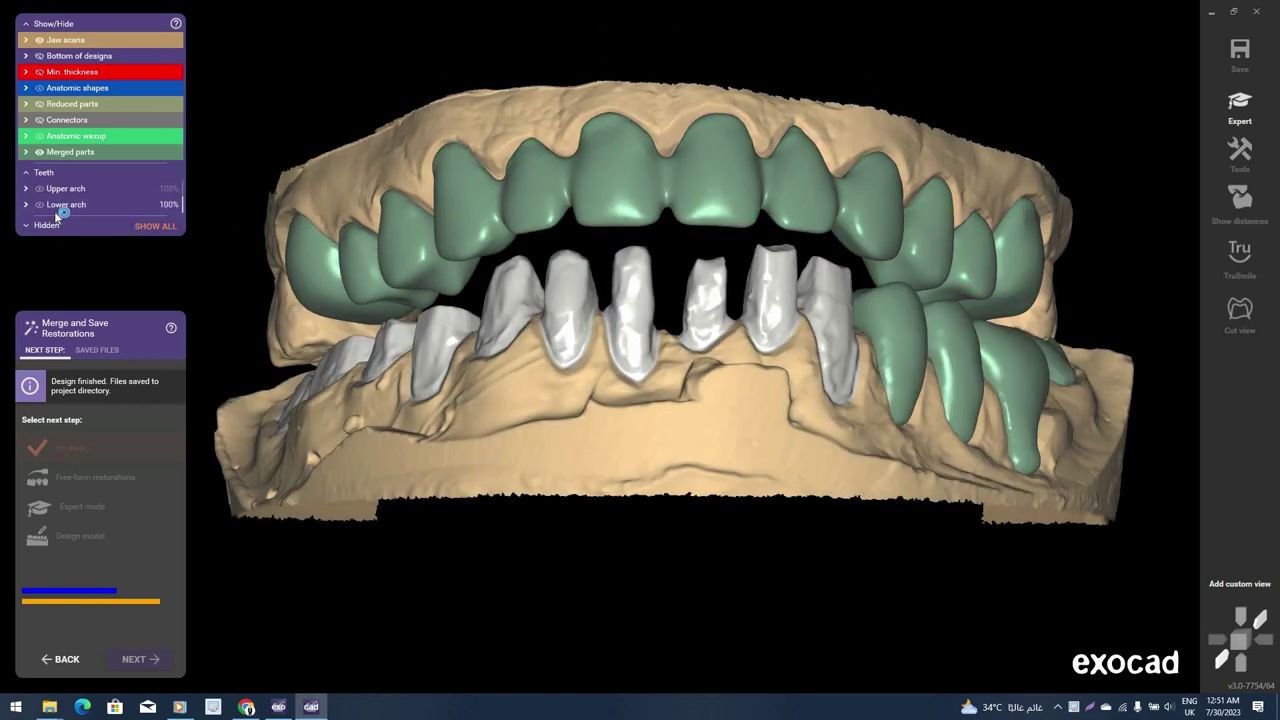
click(40, 140)
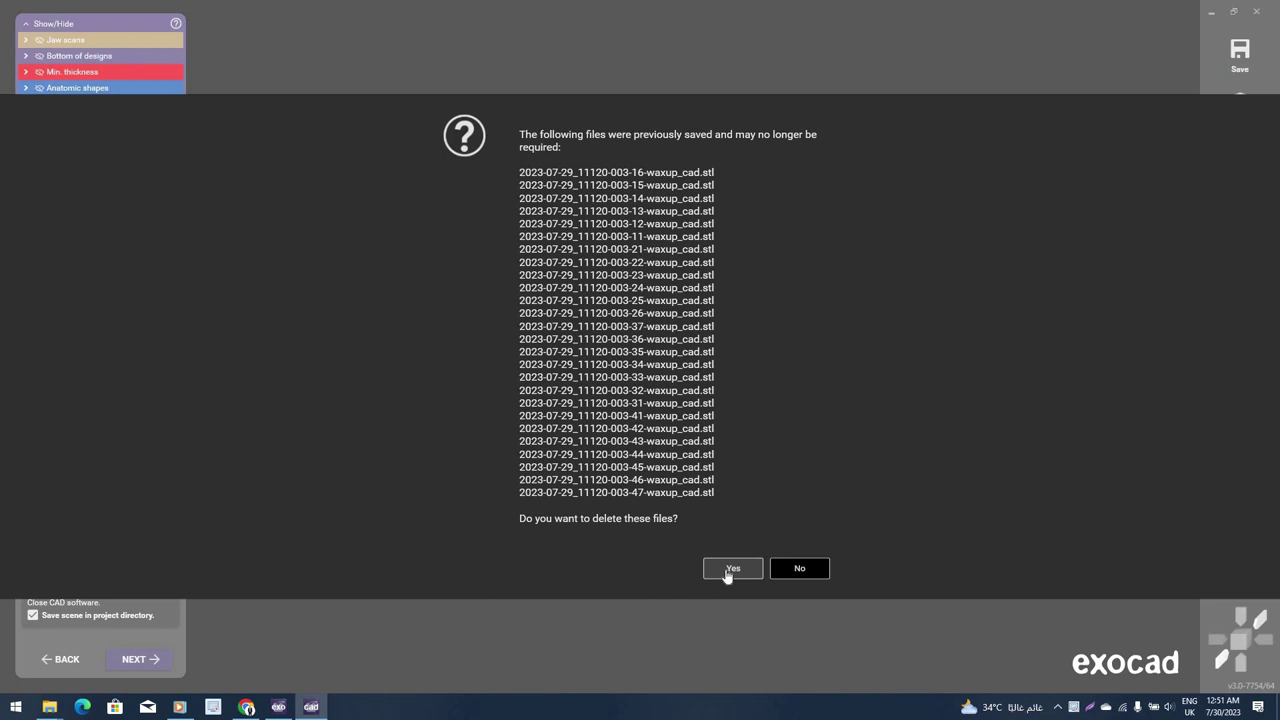
click(731, 569)
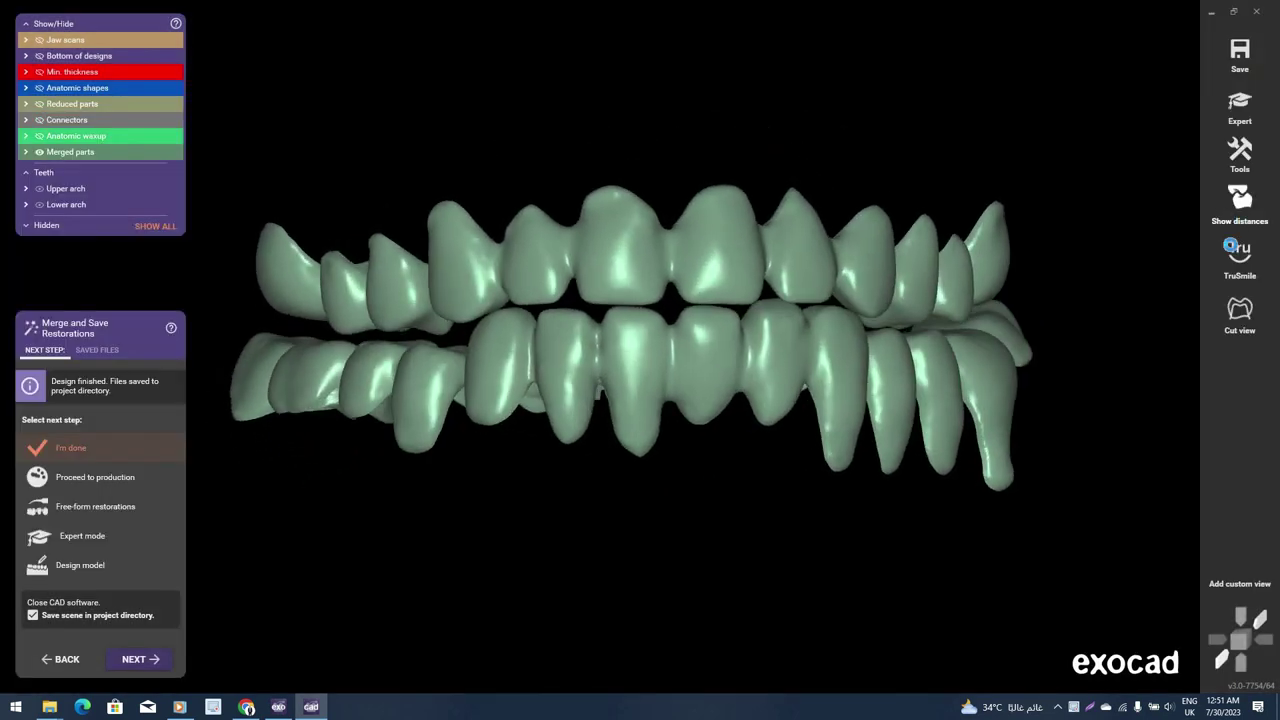
Show the contact distances between arches, then view the crowns in TruSmile realistic white rendering
click(1241, 203)
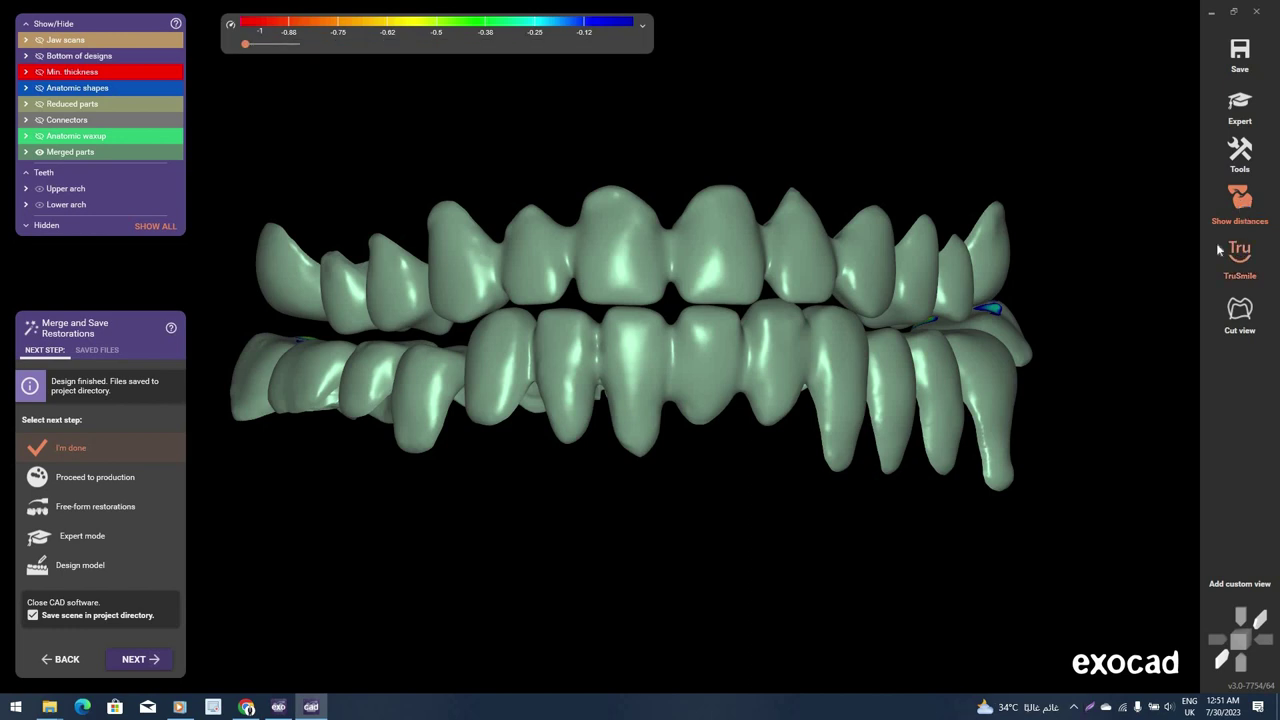
click(1219, 250)
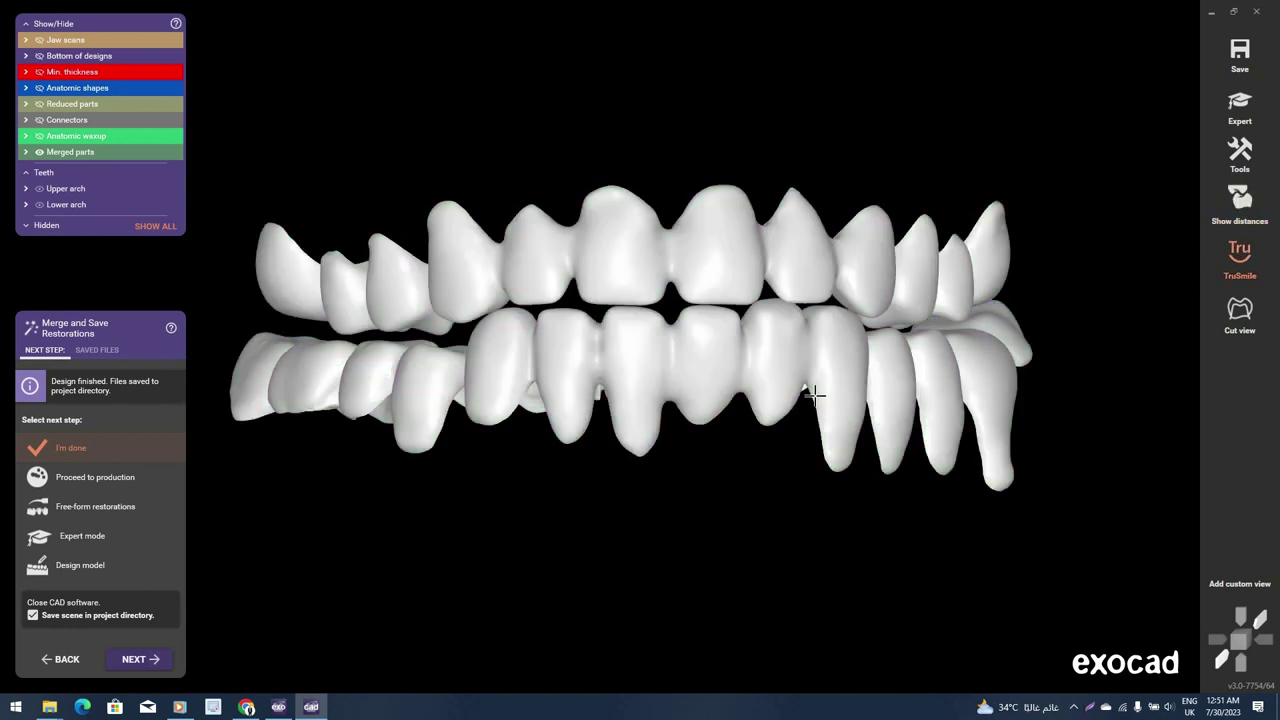